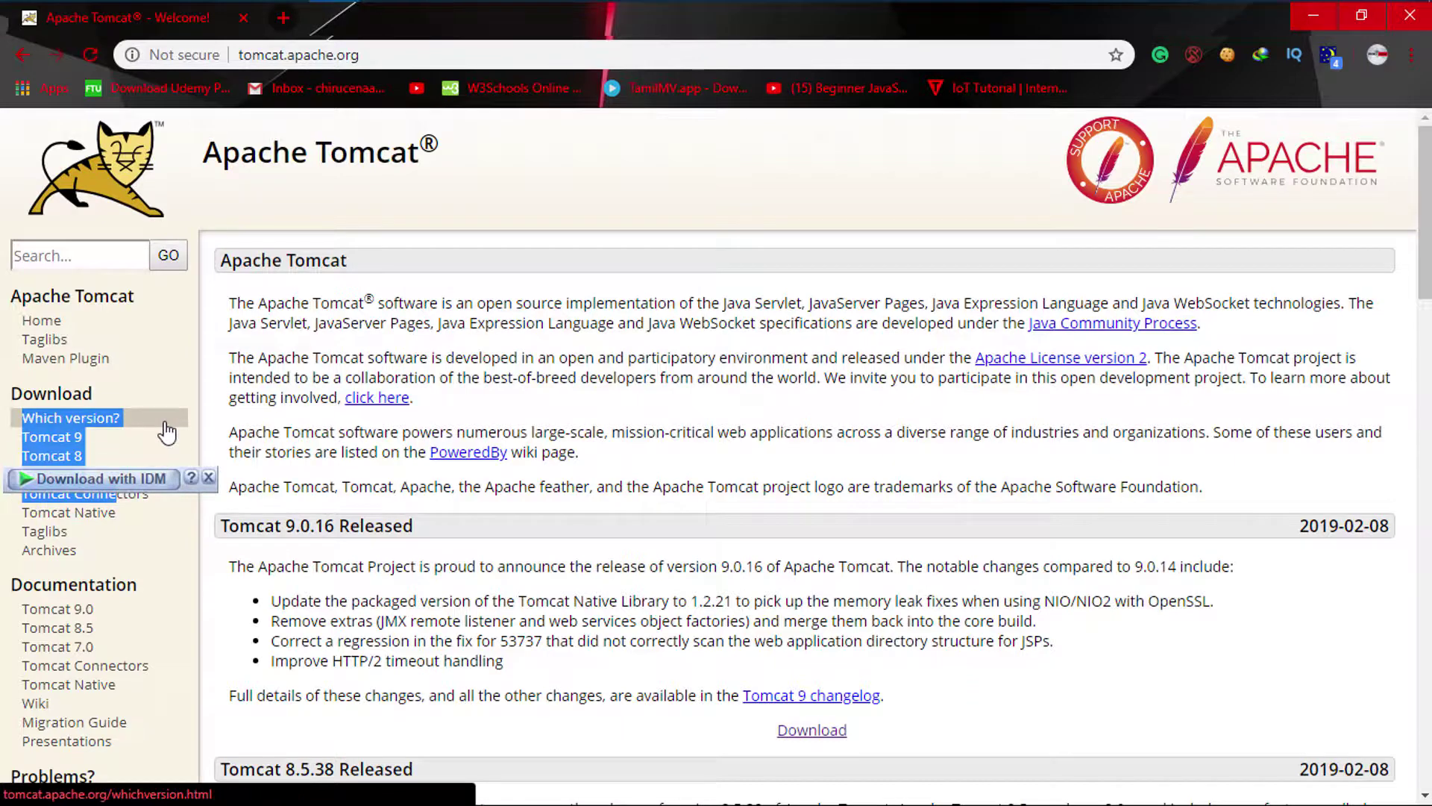
Step: Open the Tomcat 9 download page and locate the 32-bit/64-bit Windows Service Installer among the core binary distributions
left_click(176, 391)
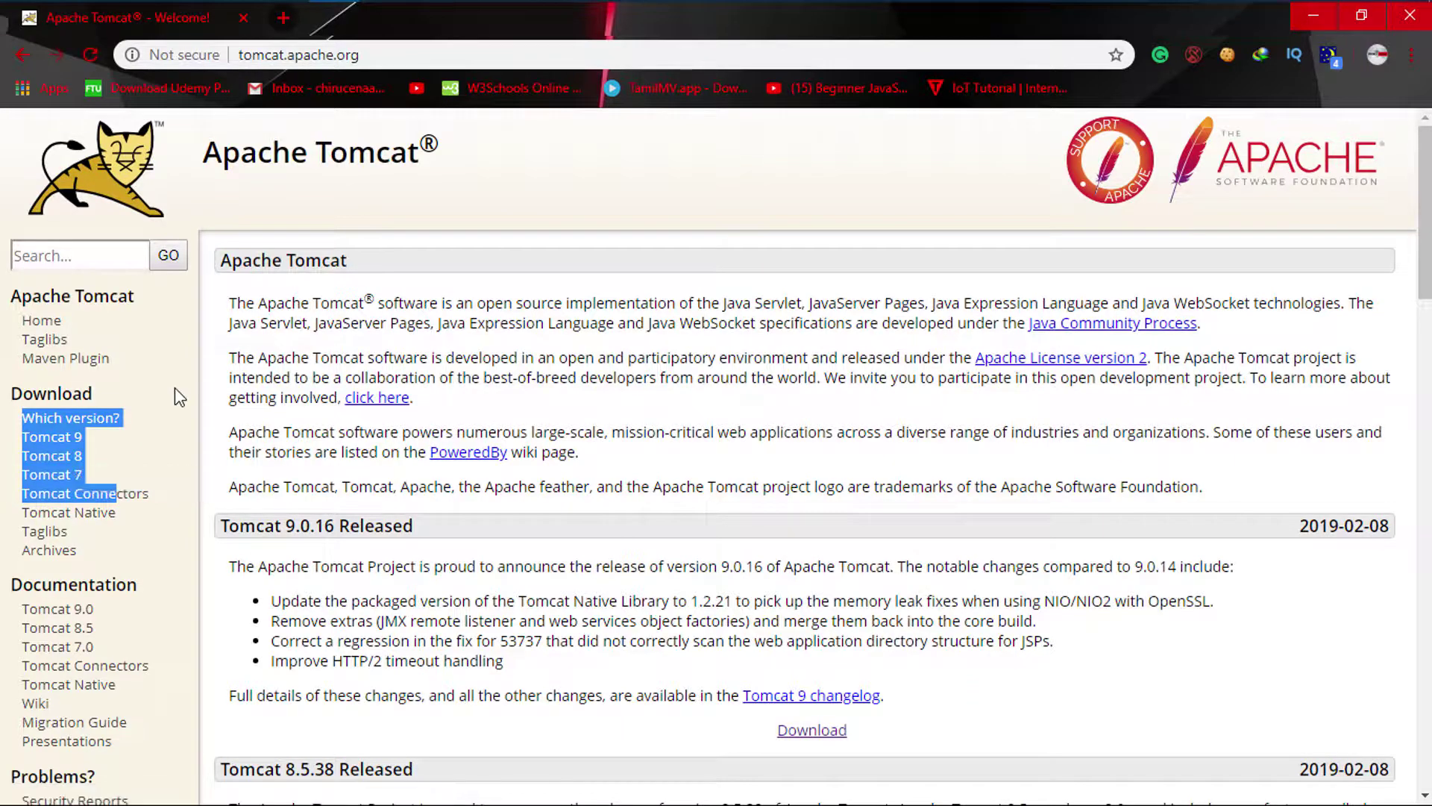
left_click(73, 439)
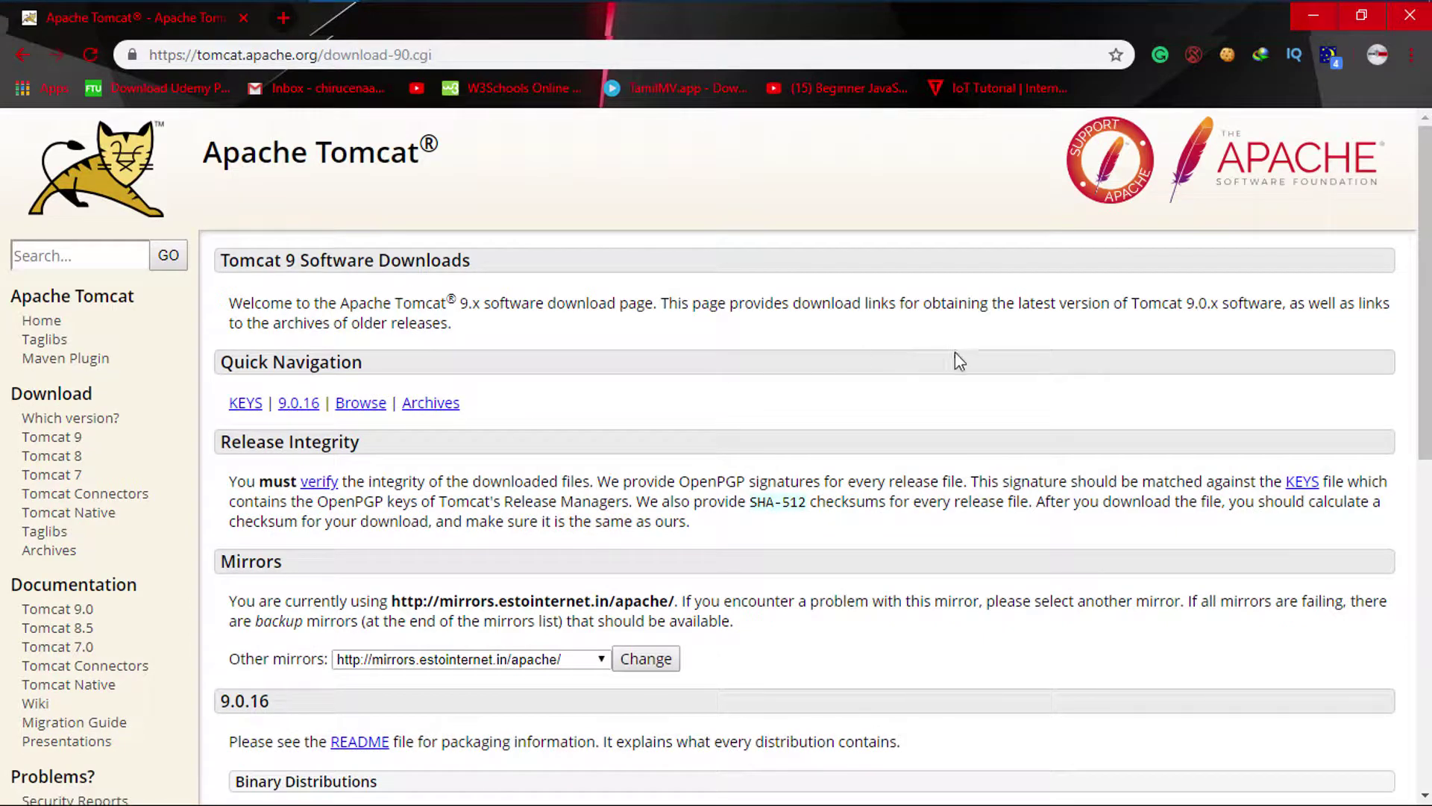
left_click_drag(1425, 228, 1429, 461)
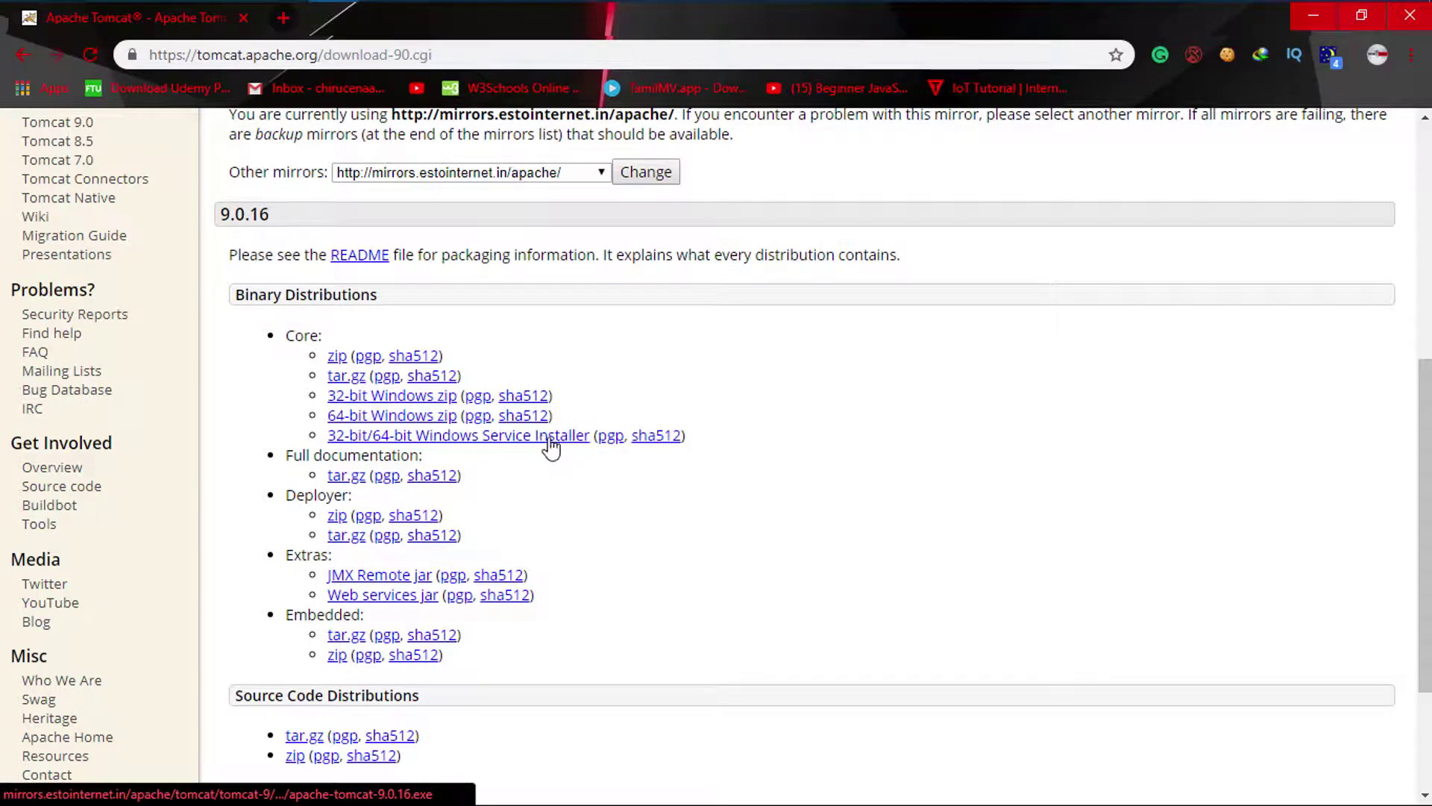
left_click_drag(686, 446, 547, 437)
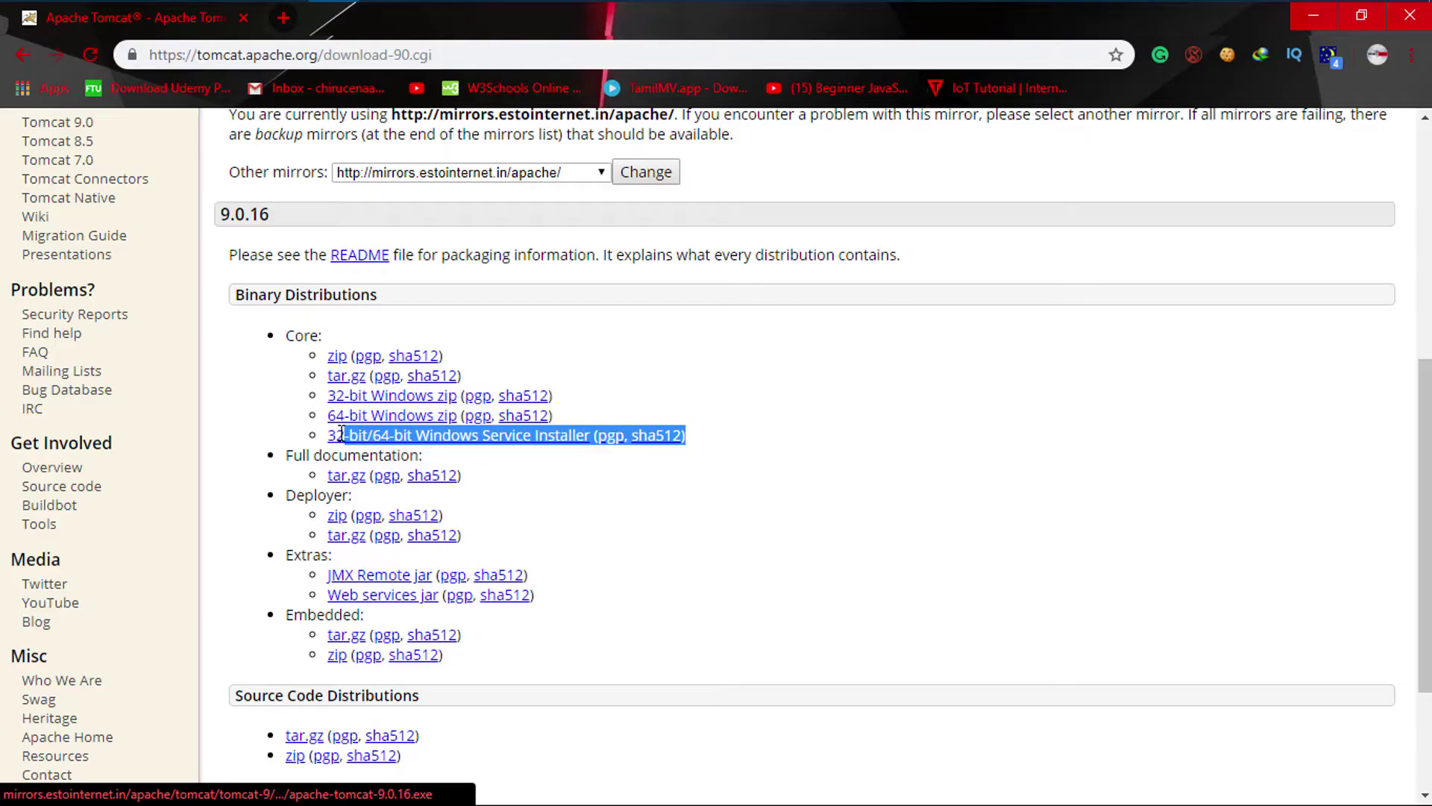
left_click_drag(332, 433, 327, 435)
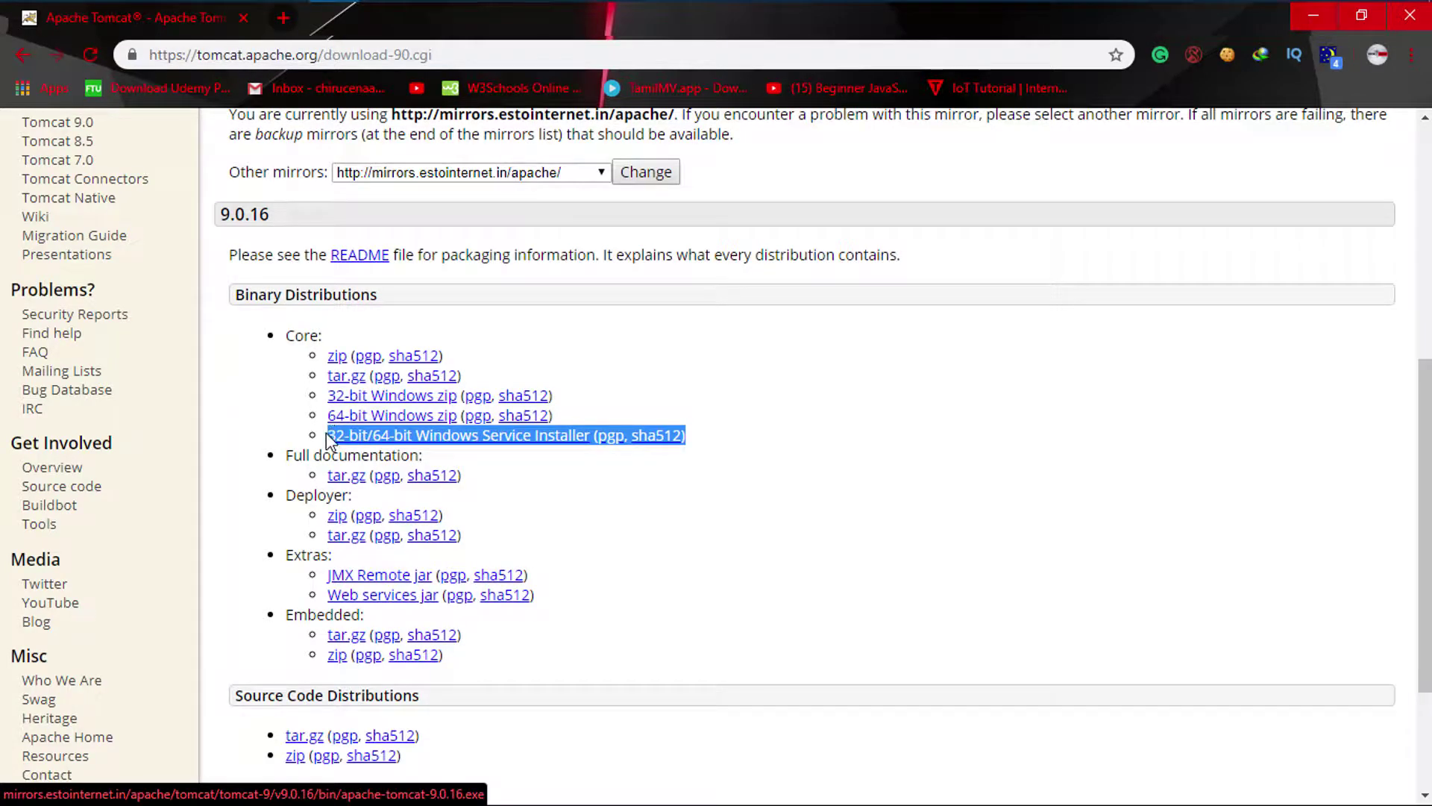
left_click(627, 437)
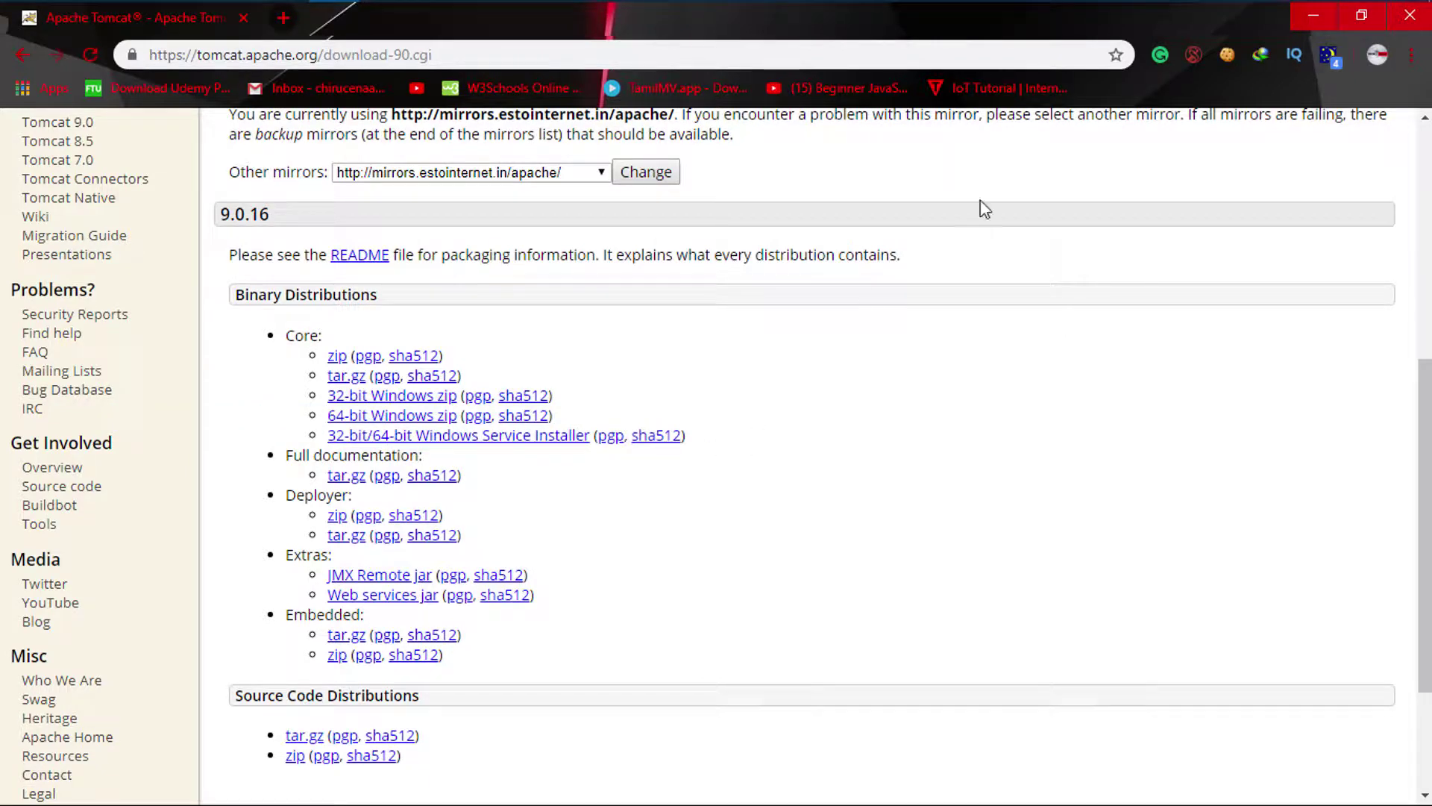
Step: Minimize the open windows and launch the apache-tomcat-9.0.16 installer from the desktop
left_click(1321, 21)
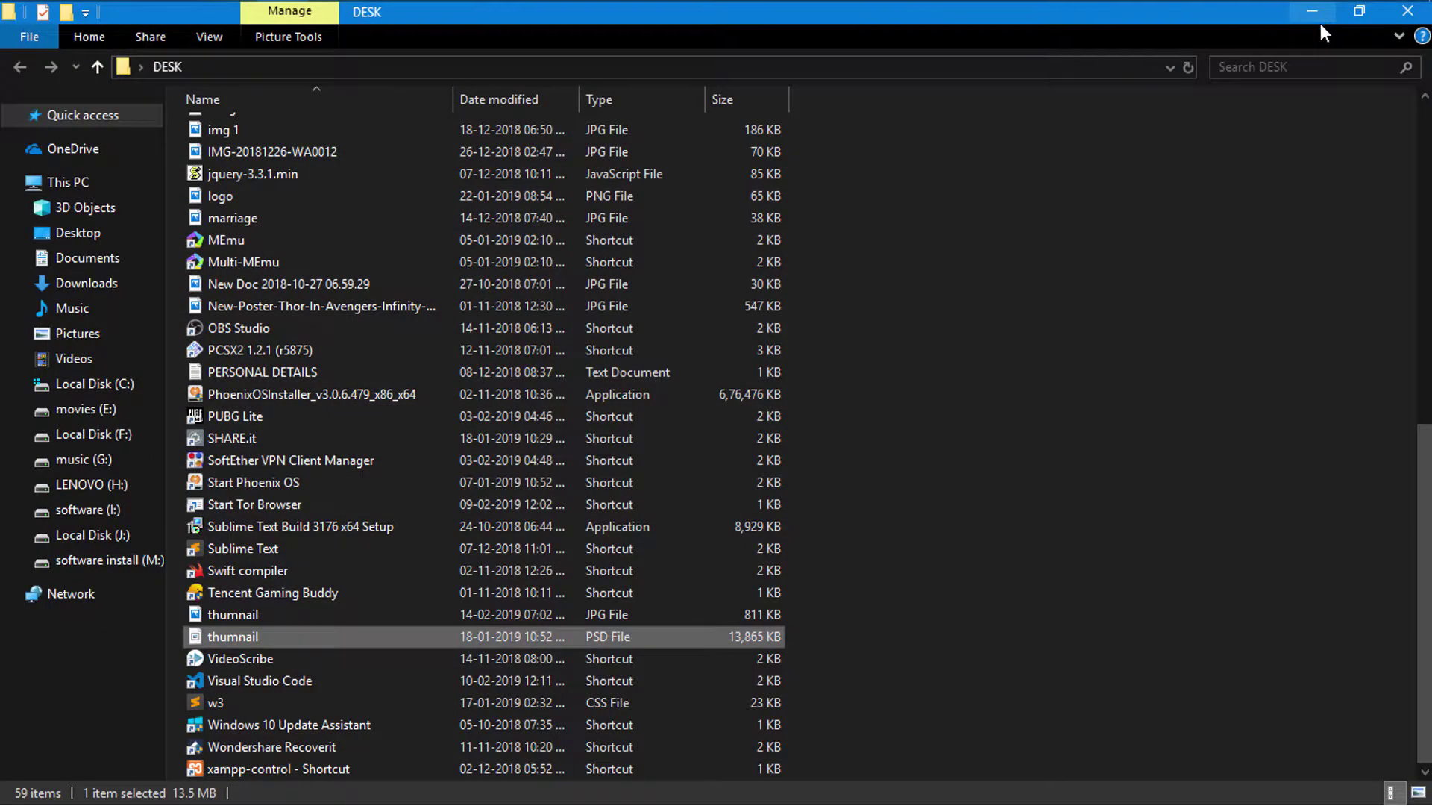
left_click(1320, 12)
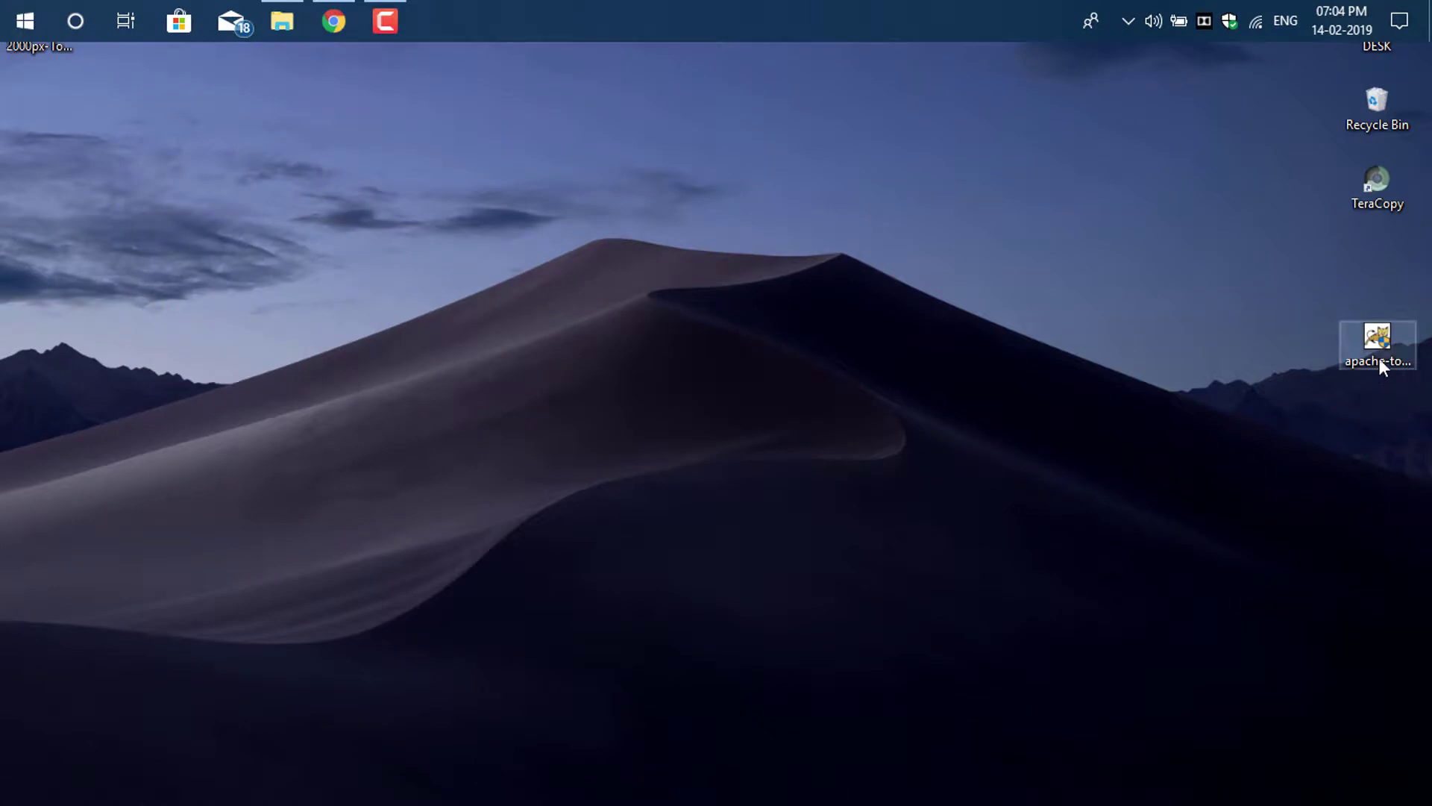
left_click_drag(1379, 358, 892, 282)
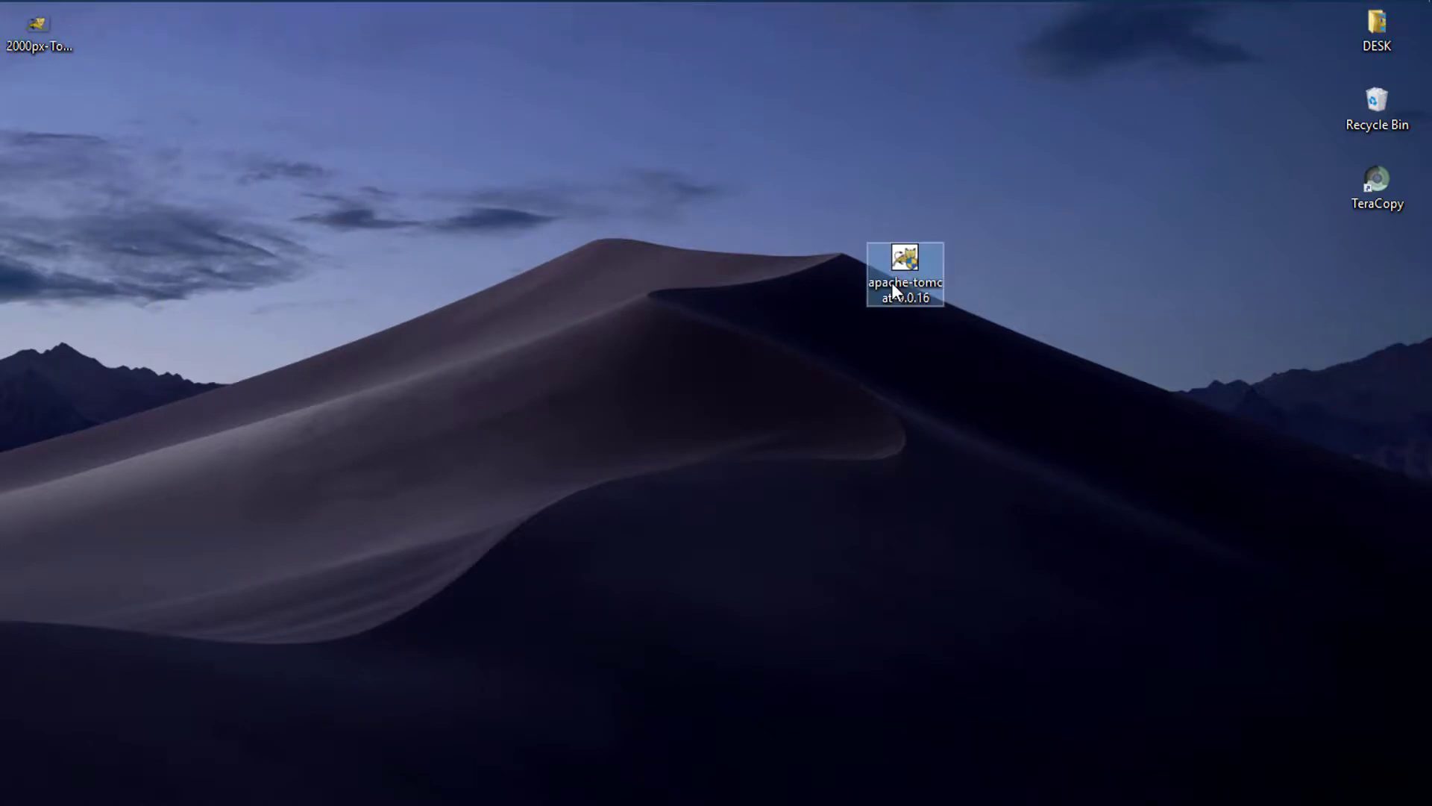
mouse_move(905, 265)
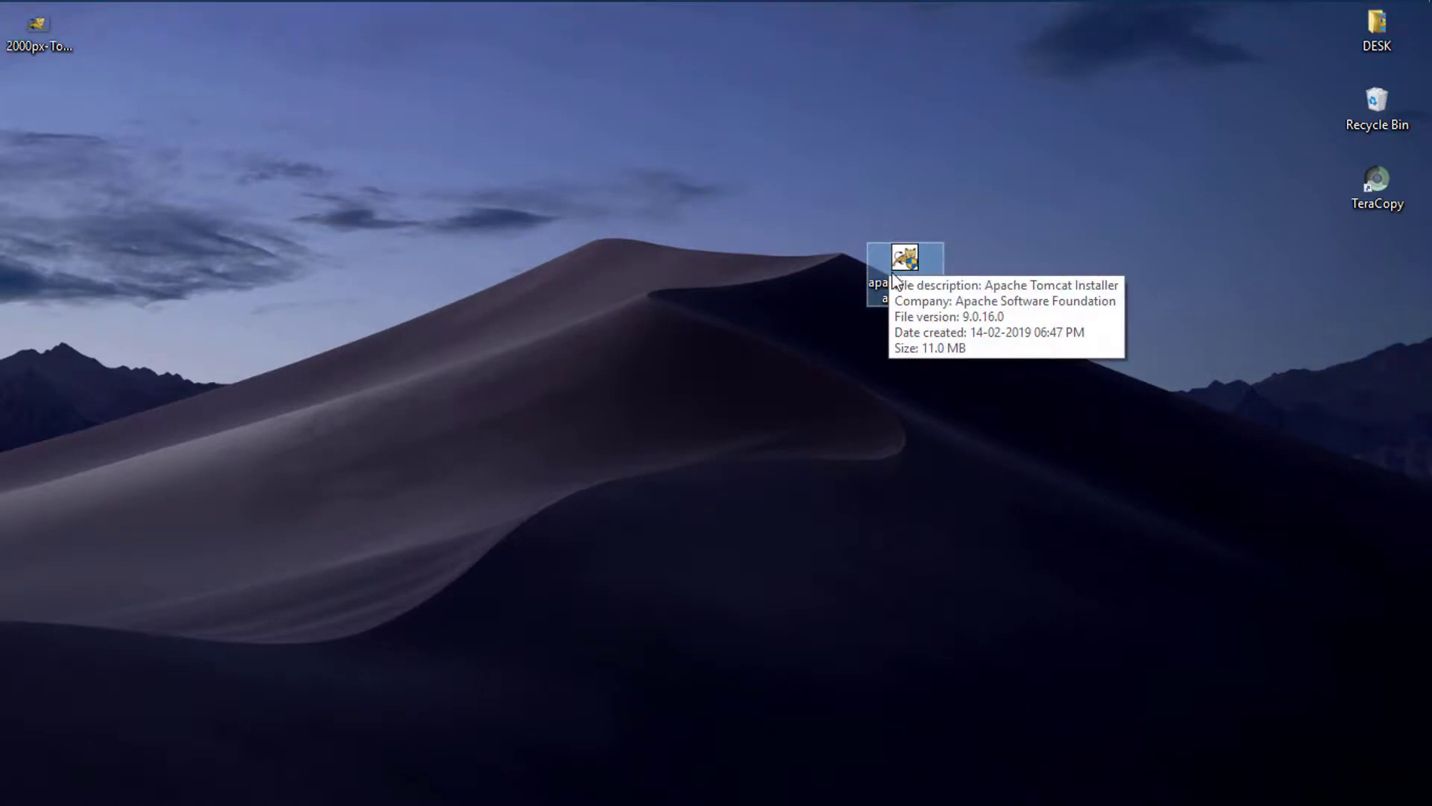
right_click(916, 258)
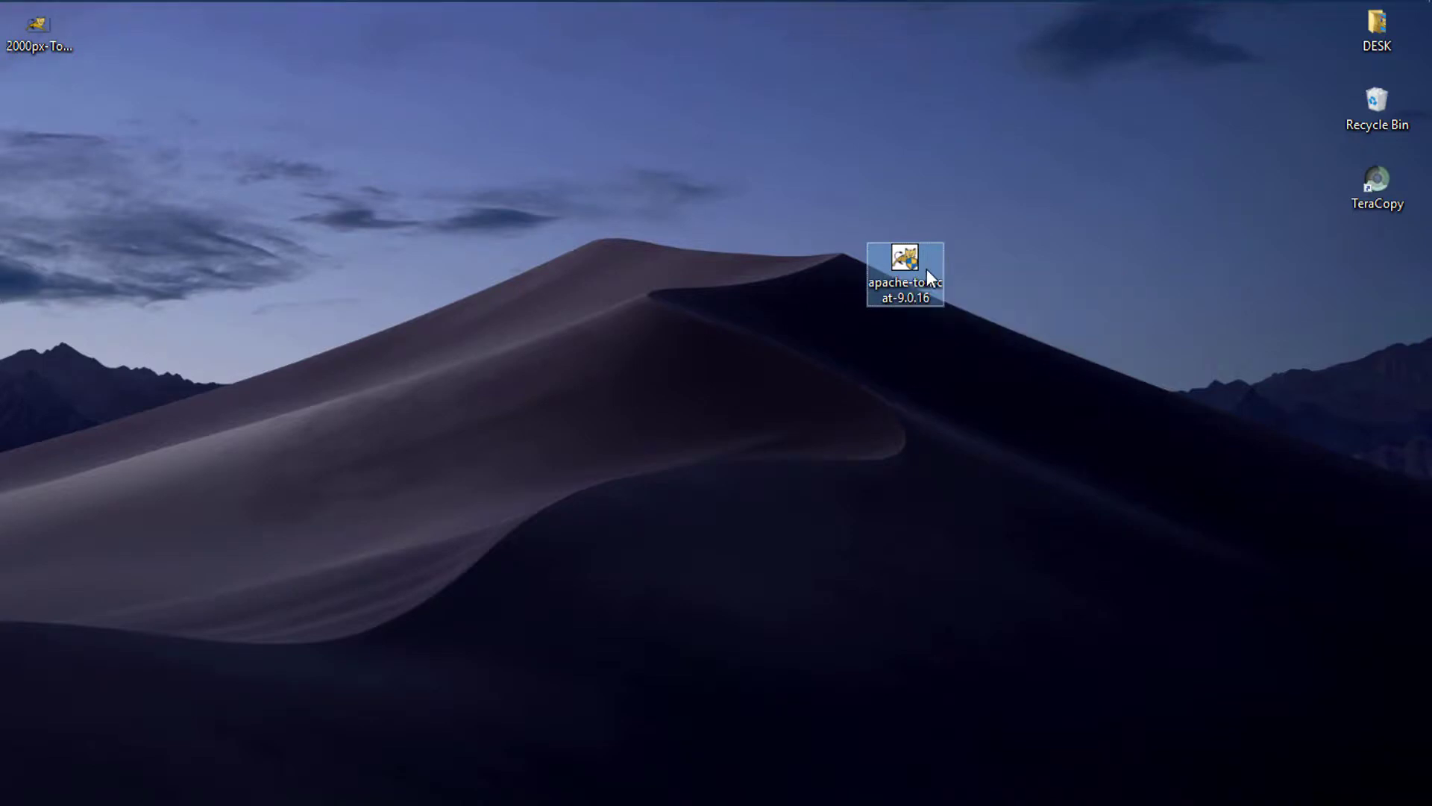
left_click(973, 223)
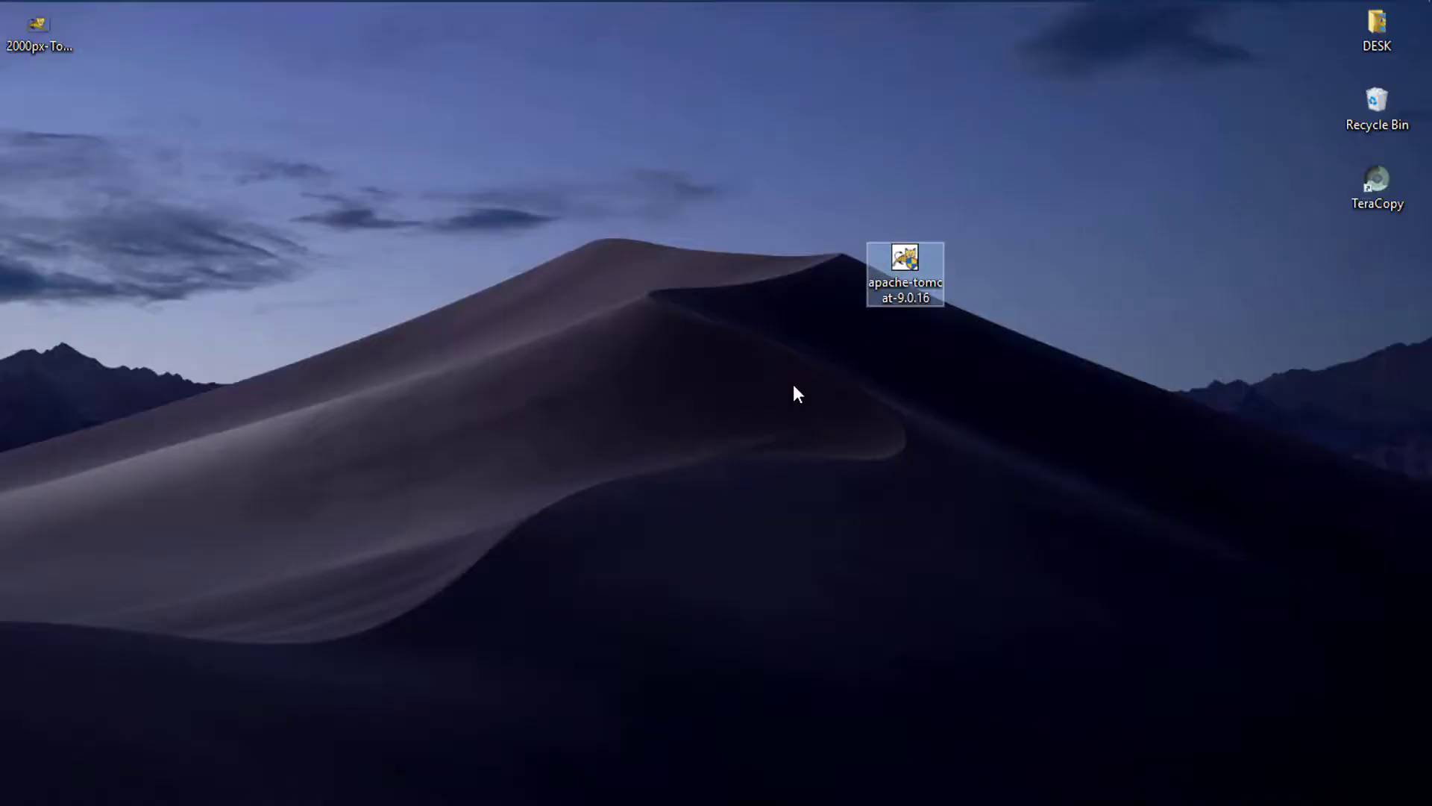
left_click(793, 385)
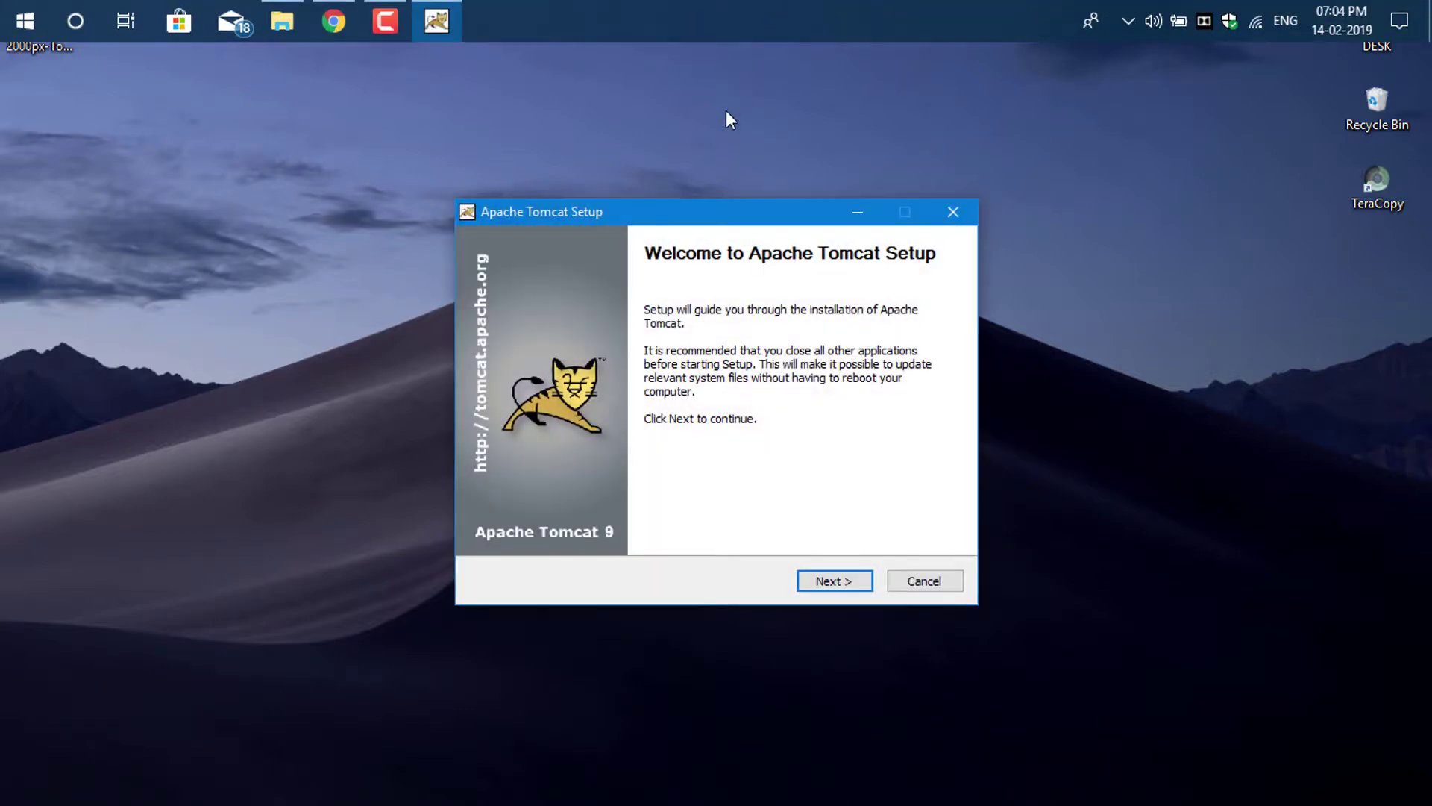
Step: Accept the Apache Tomcat license agreement and select the Full install type
left_click(829, 580)
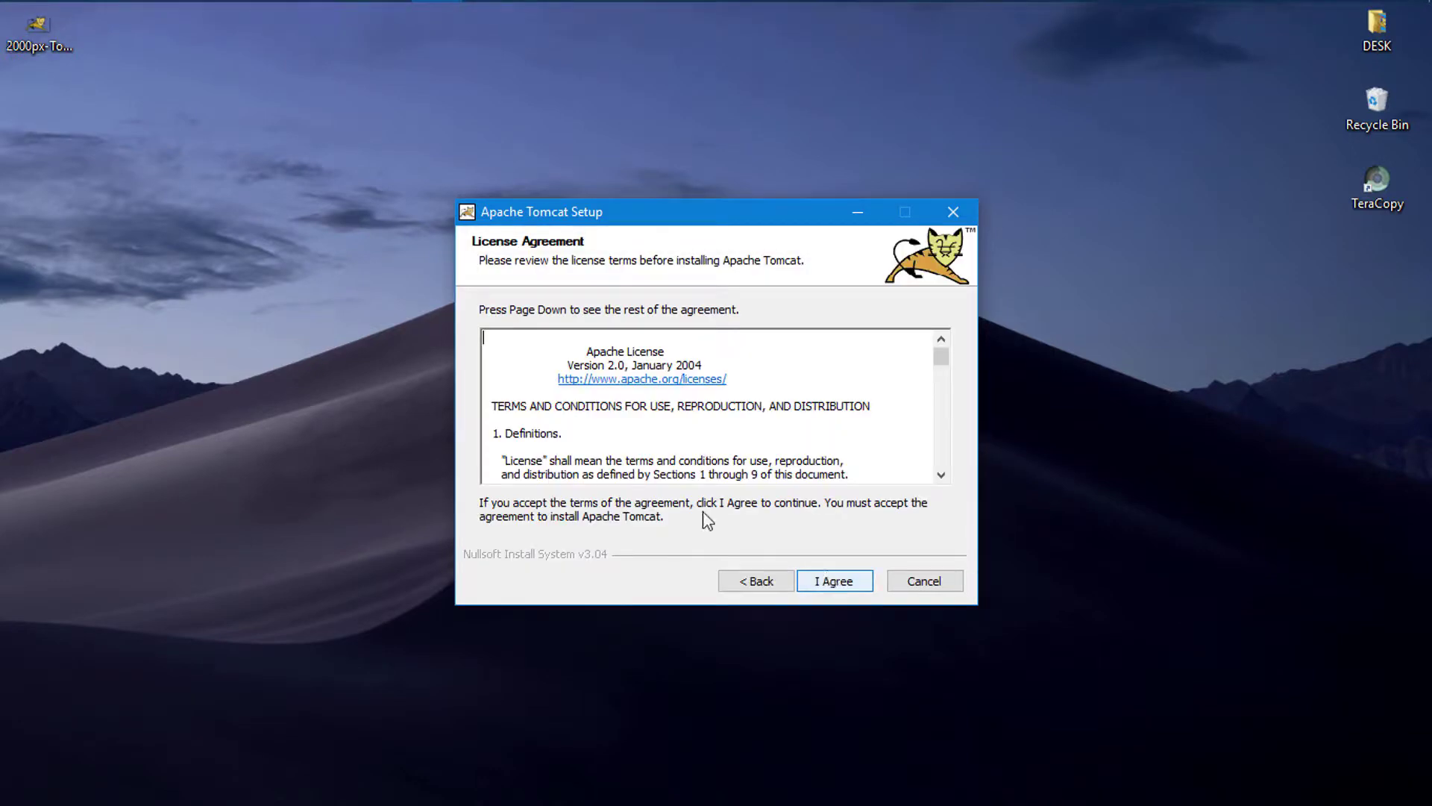
left_click(837, 582)
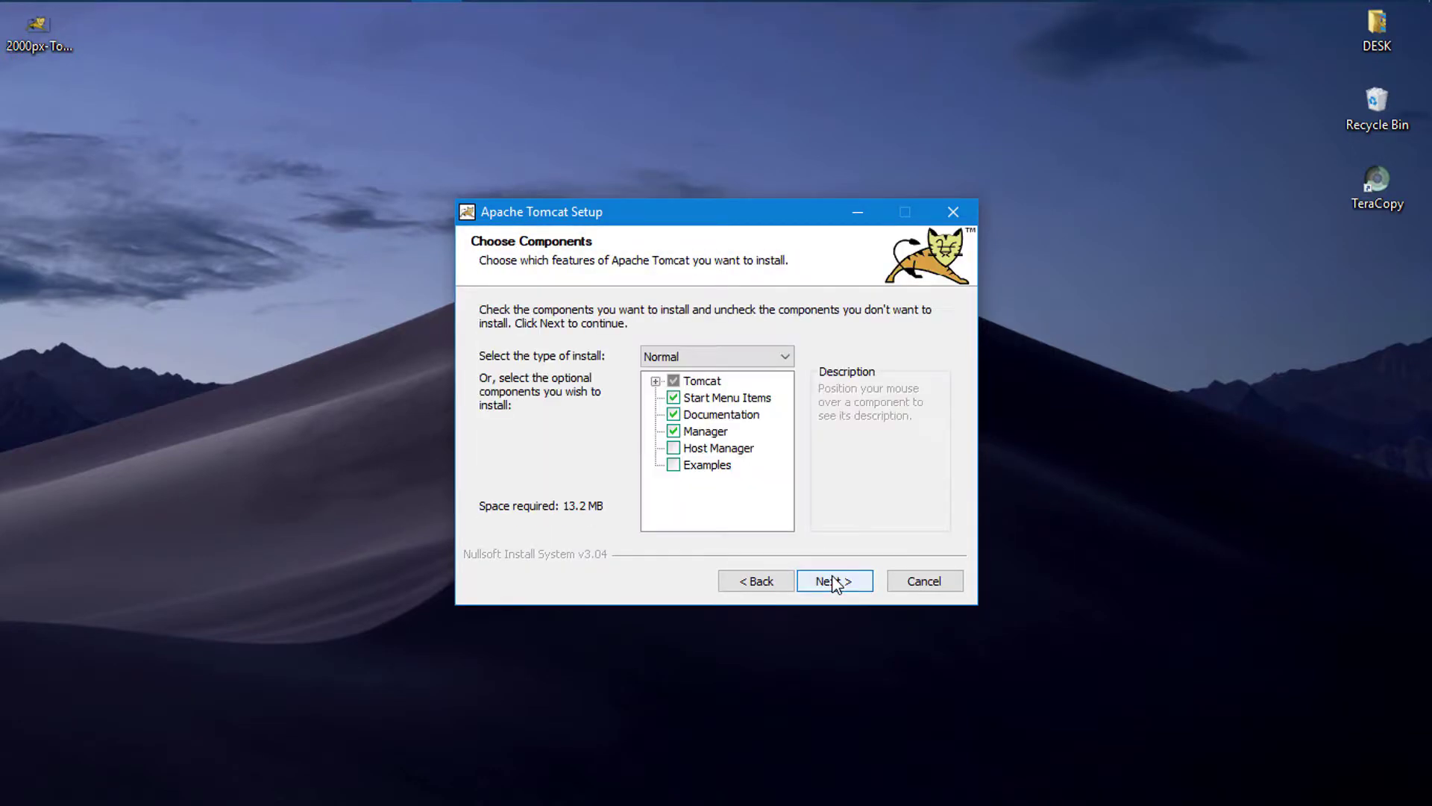
left_click(755, 356)
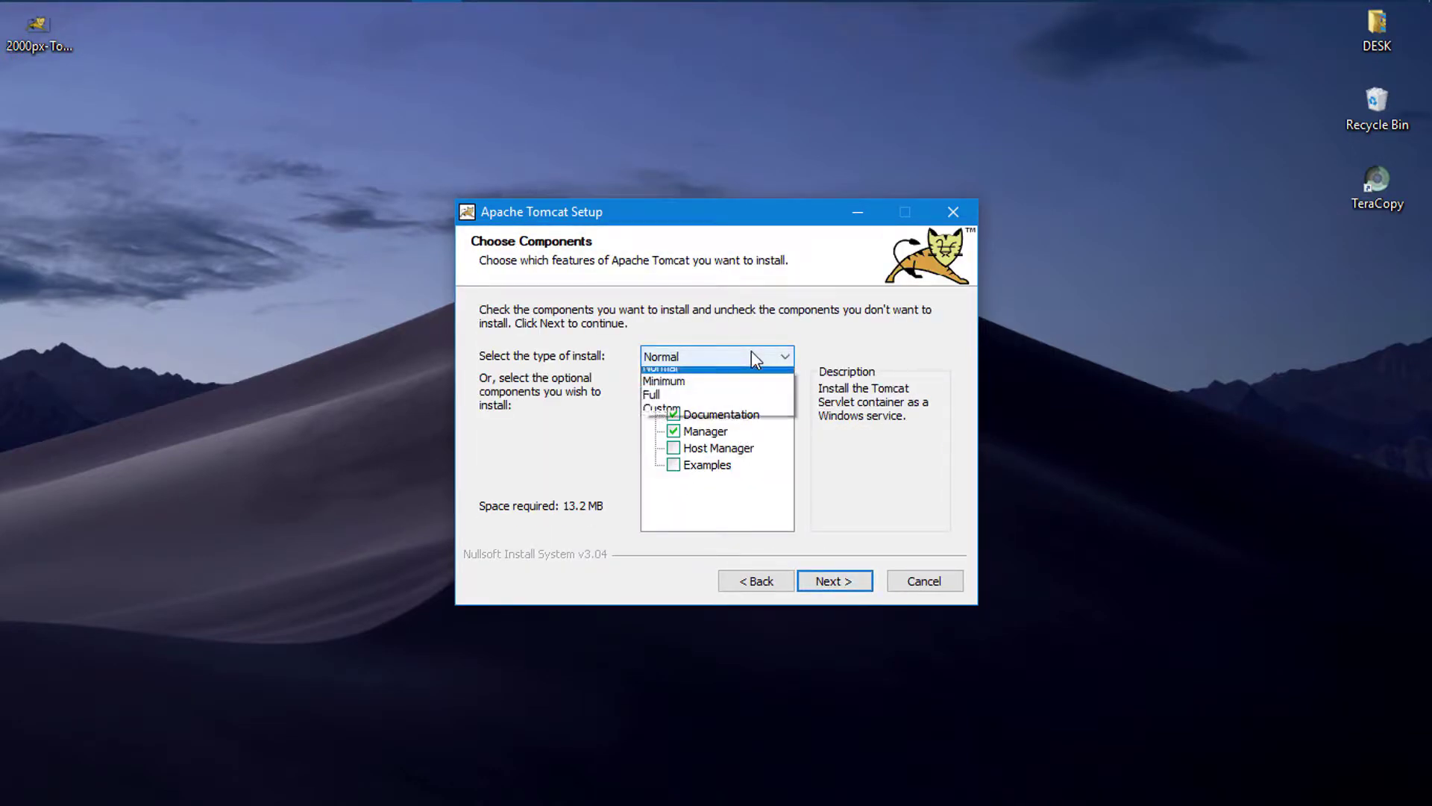
left_click(682, 403)
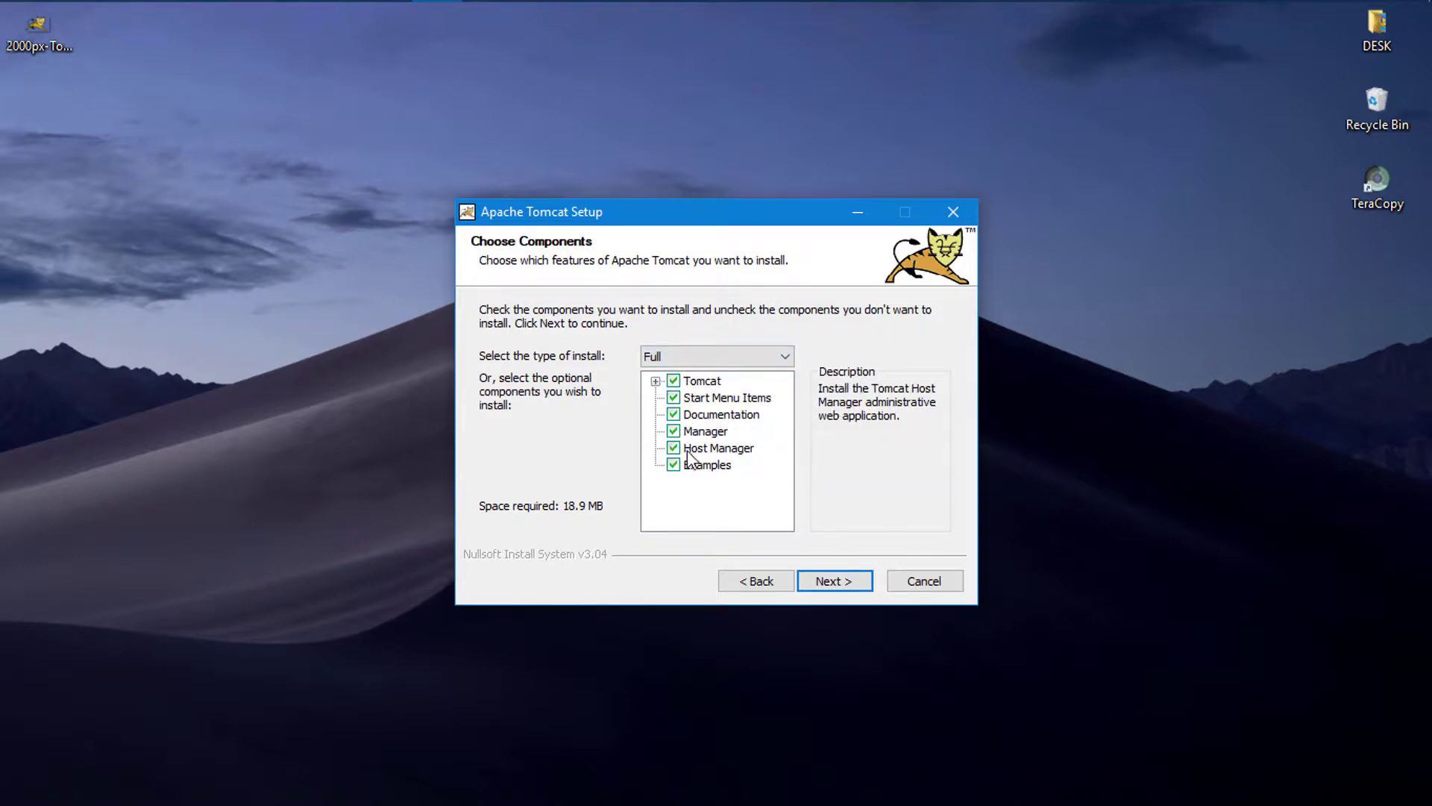
left_click(828, 583)
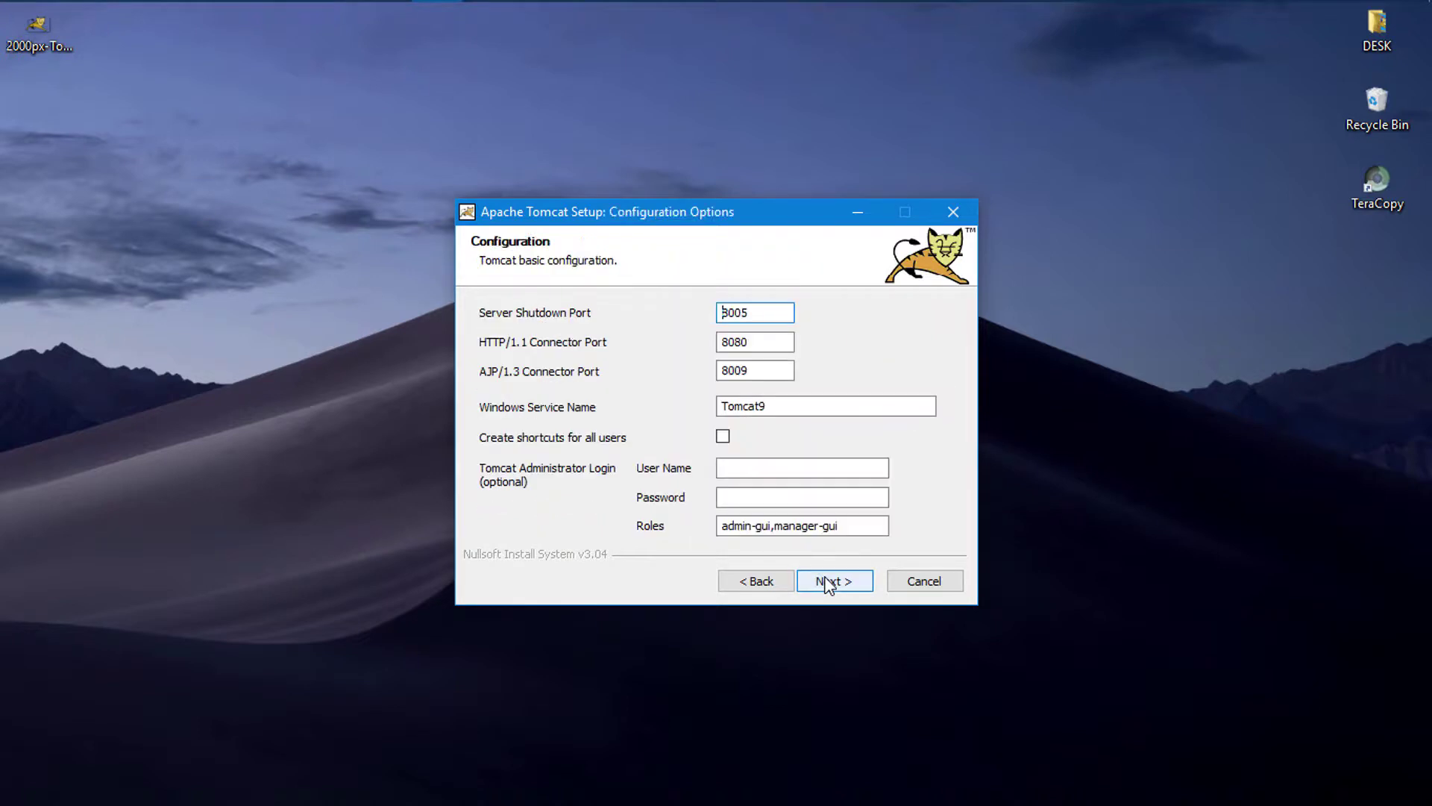
Step: Set the HTTP/1.1 connector port to 8081, enable shortcuts for all users, and enter admin as user name plus the administrator password
left_click(754, 343)
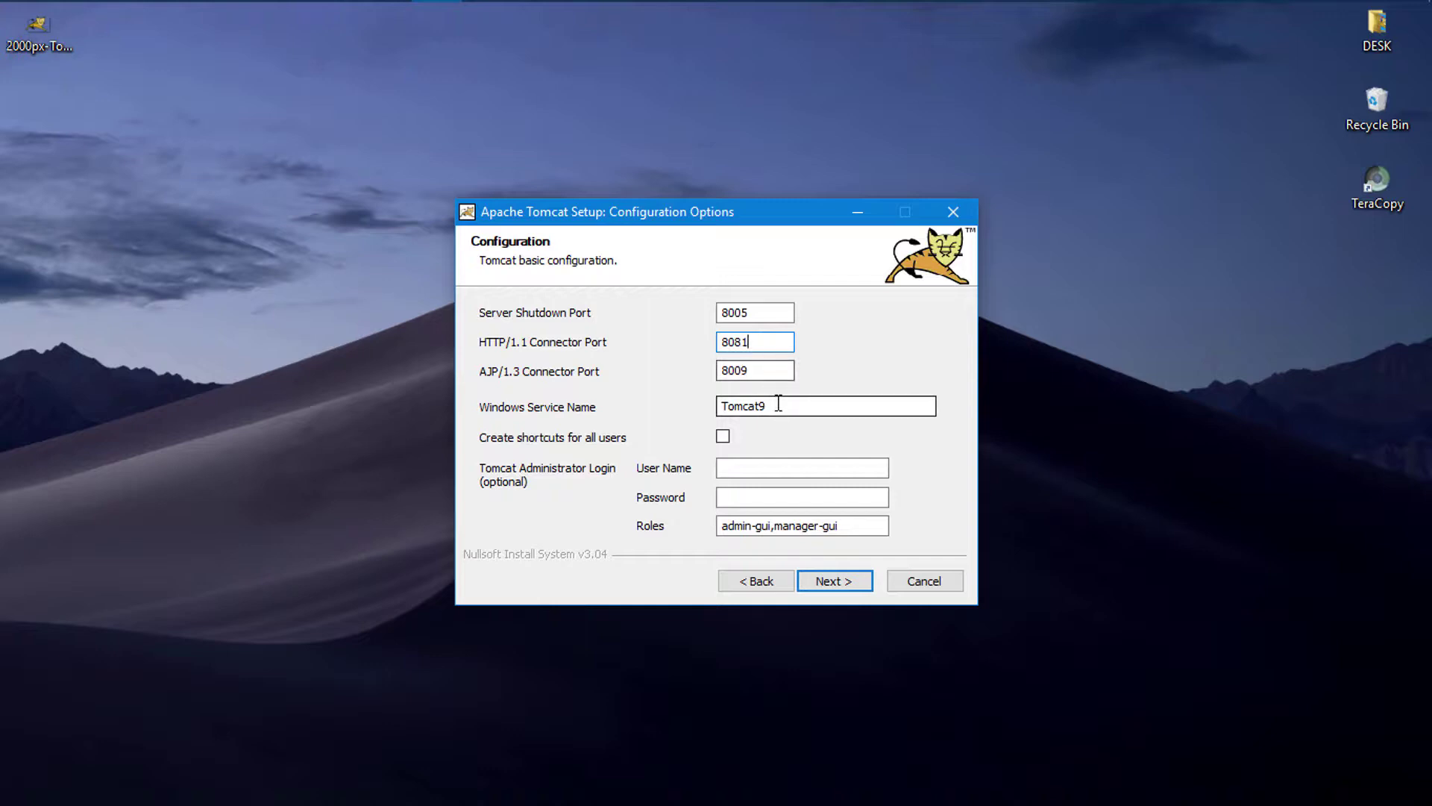
left_click(738, 470)
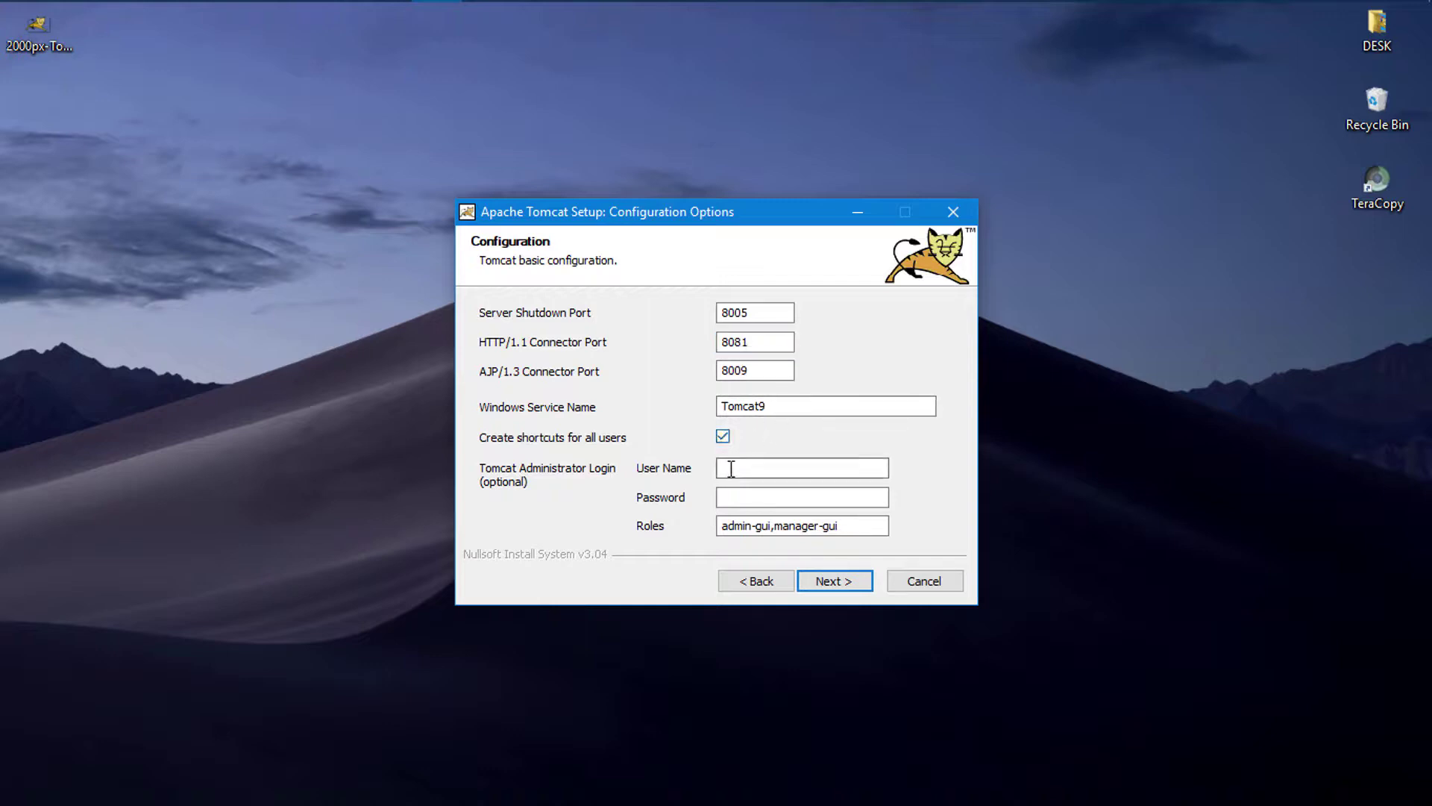
type("admin")
left_click(741, 499)
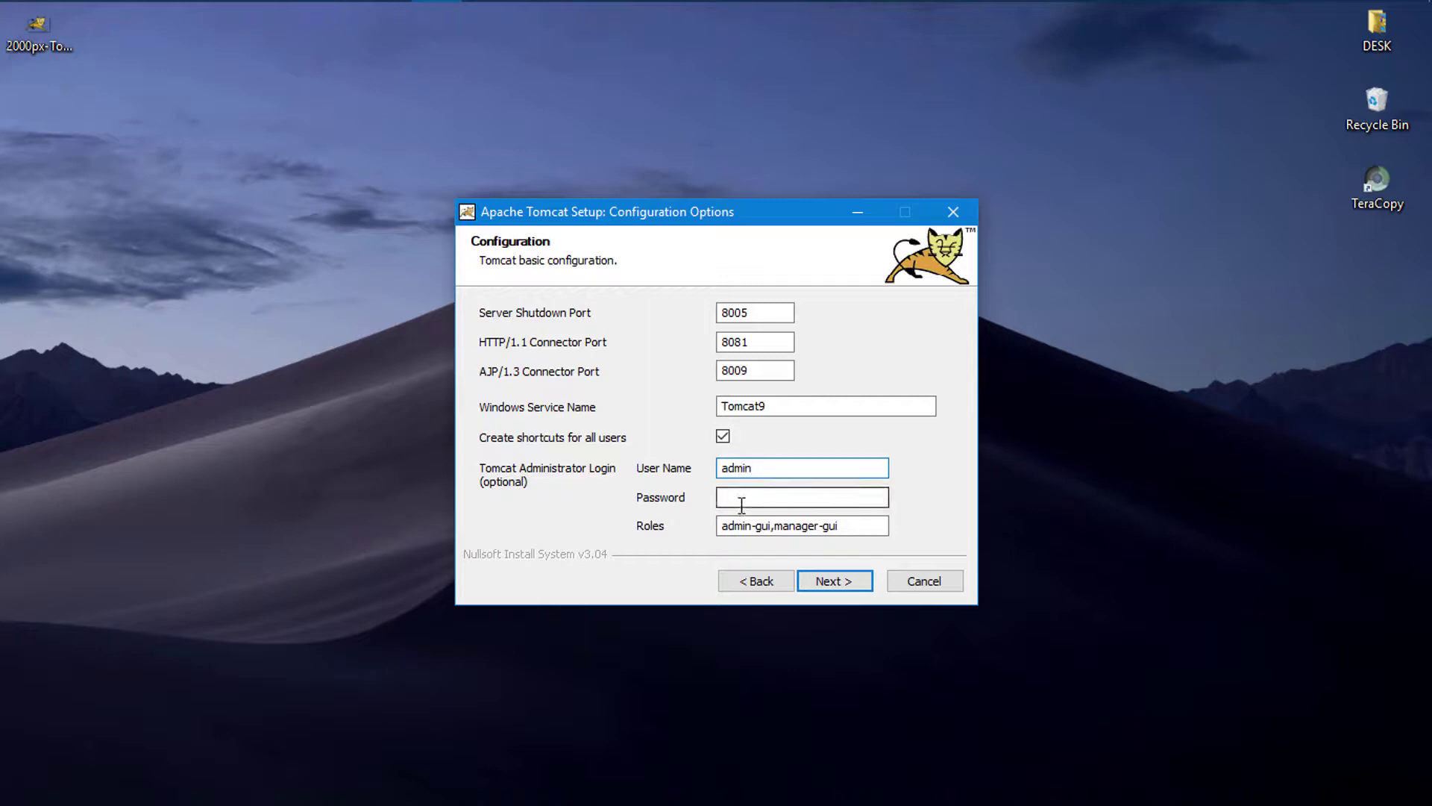
type("a")
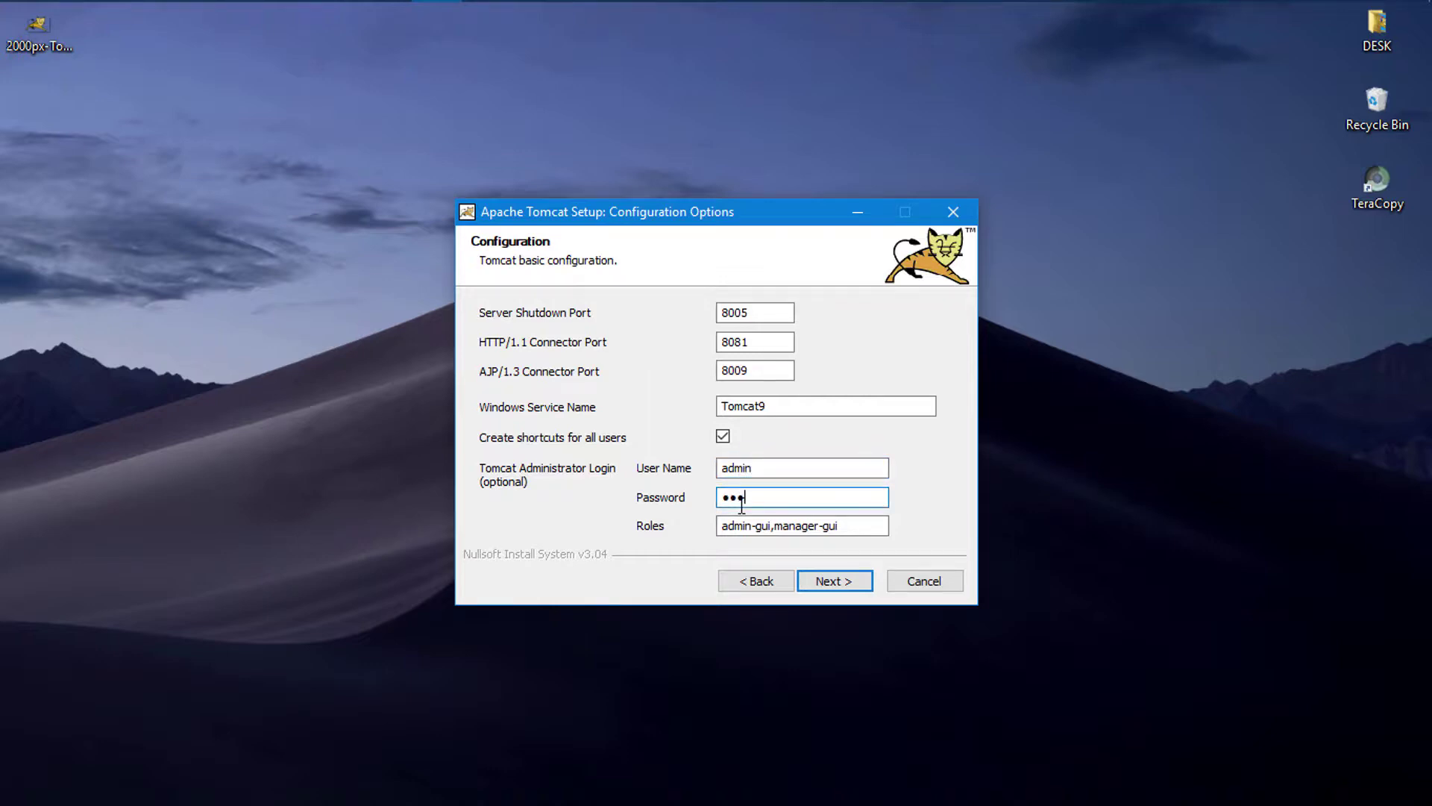
left_click(834, 581)
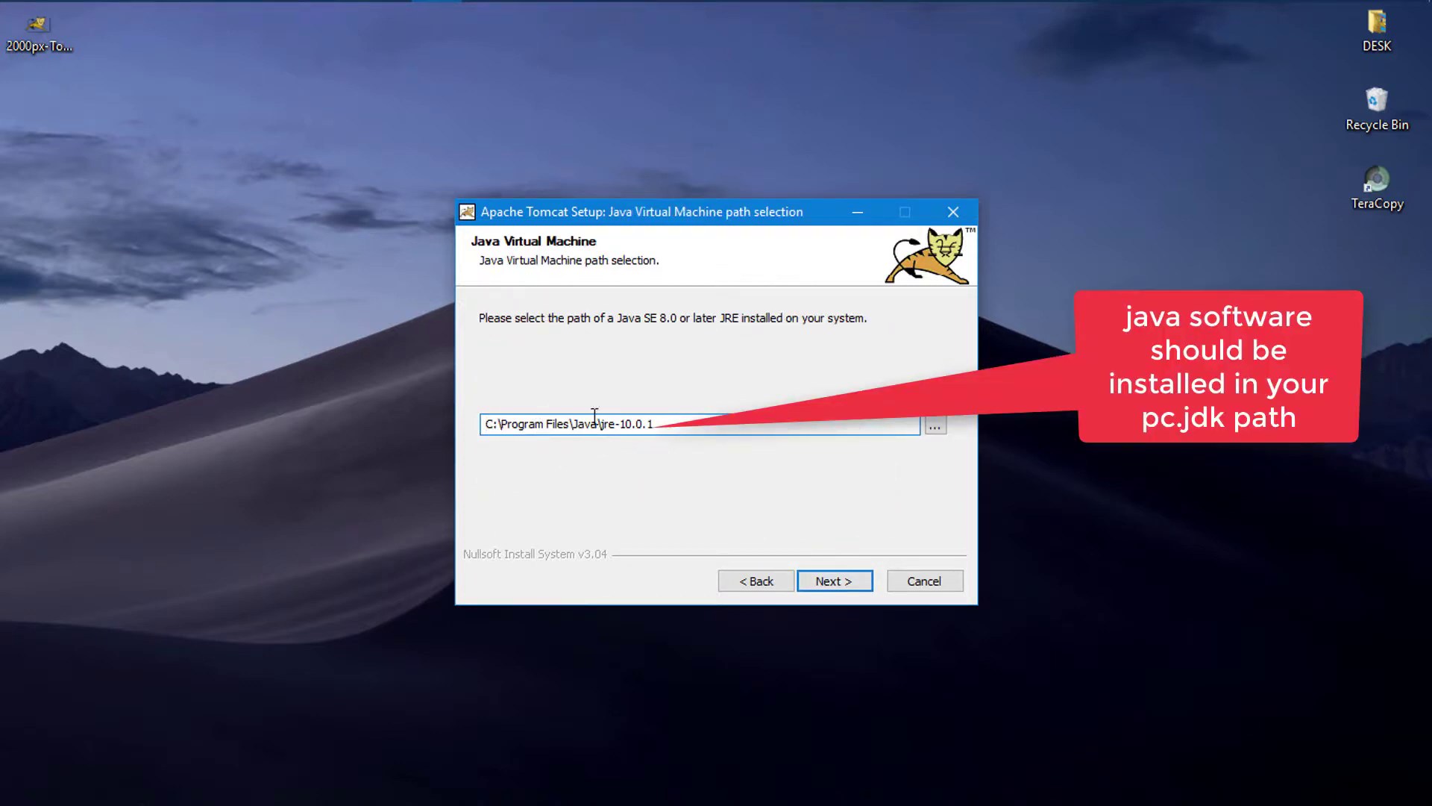
Step: Accept the jre-10.0.1 Java path and set the destination folder to C:\Tomcat 9.0
left_click(841, 579)
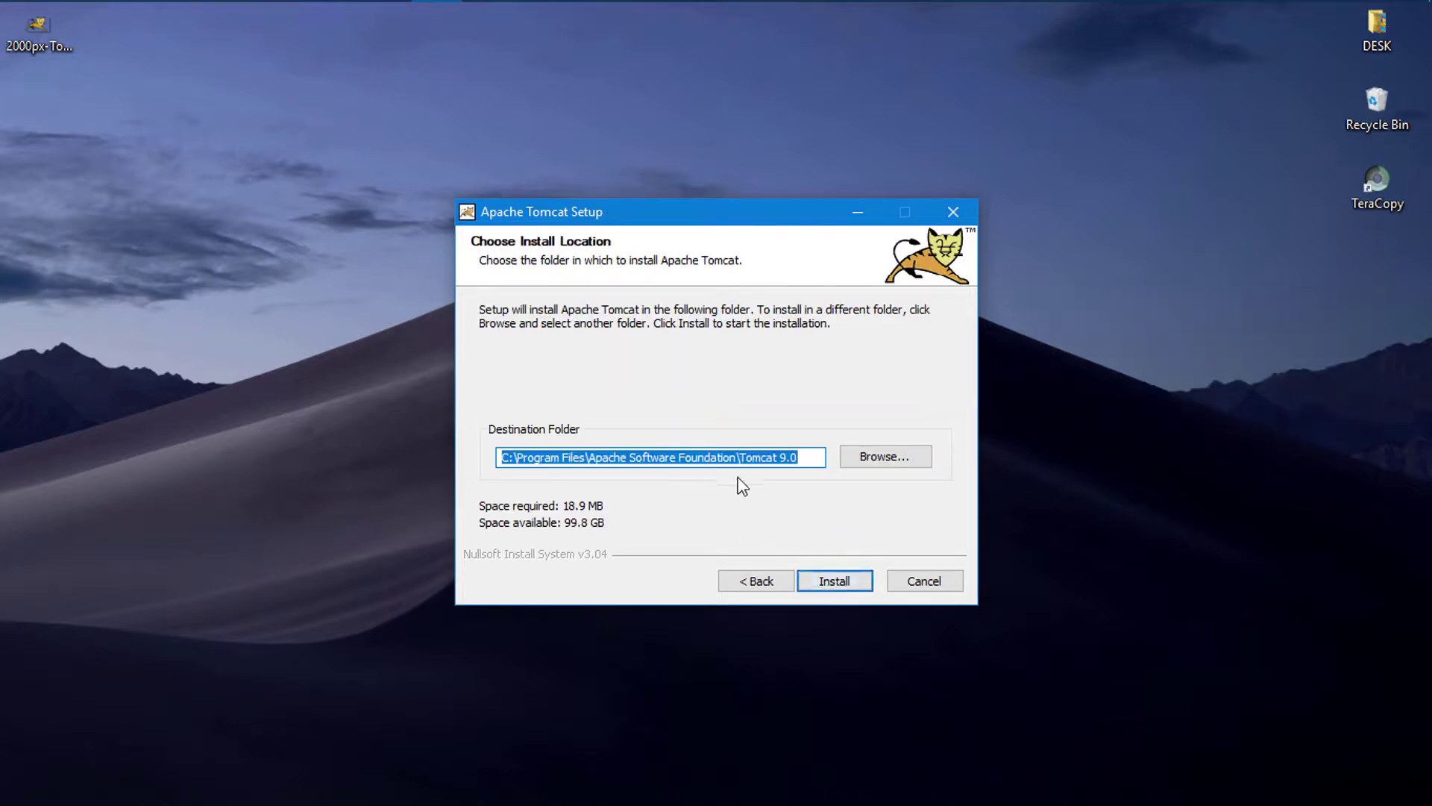
left_click(737, 459)
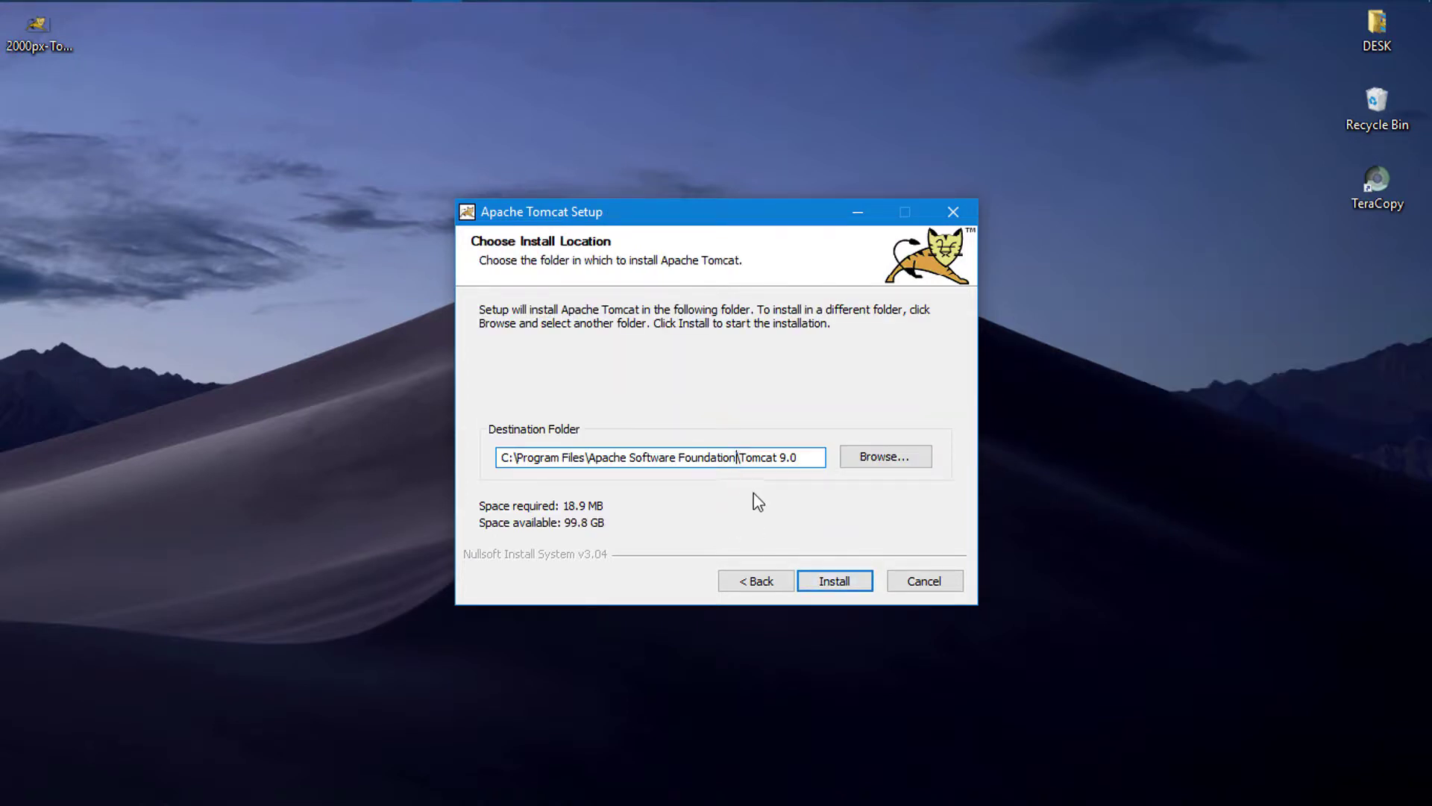
key("BackSpace")
key("BackSpace")
key("BackSpace")
key("BackSpace")
key("BackSpace")
key("BackSpace")
key("BackSpace")
key("BackSpace")
key("BackSpace")
key("BackSpace")
key("BackSpace")
key("BackSpace")
key("BackSpace")
key("BackSpace")
key("BackSpace")
key("BackSpace")
key("BackSpace")
key("BackSpace")
key("BackSpace")
key("BackSpace")
key("BackSpace")
key("BackSpace")
key("BackSpace")
key("BackSpace")
key("BackSpace")
key("BackSpace")
key("BackSpace")
key("BackSpace")
key("BackSpace")
key("BackSpace")
key("BackSpace")
key("BackSpace")
key("BackSpace")
key("BackSpace")
key("BackSpace")
key("BackSpace")
key("BackSpace")
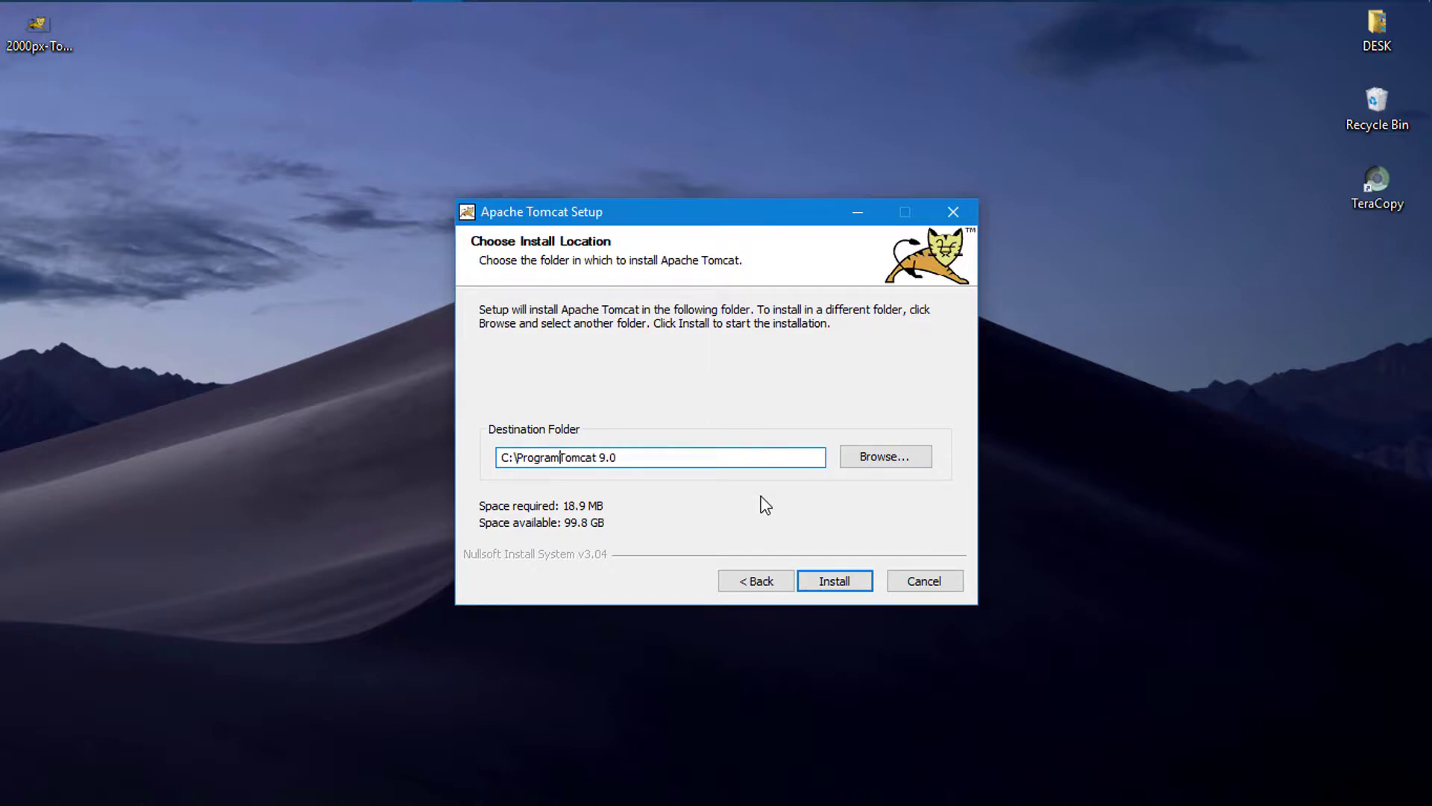
key("BackSpace")
Step: Install Tomcat and finish the setup with Run Apache Tomcat and Show Readme disabled
left_click(849, 588)
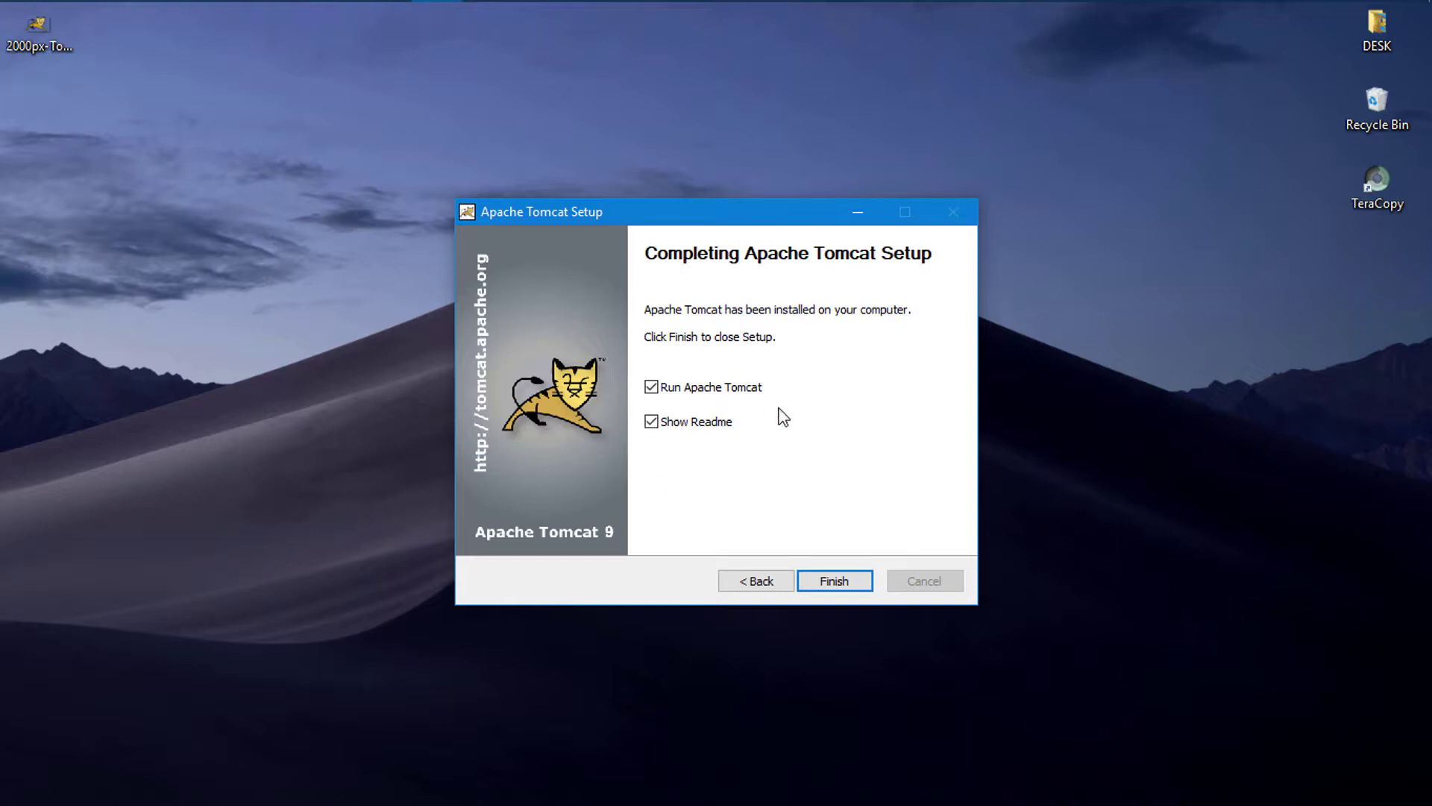
left_click(652, 422)
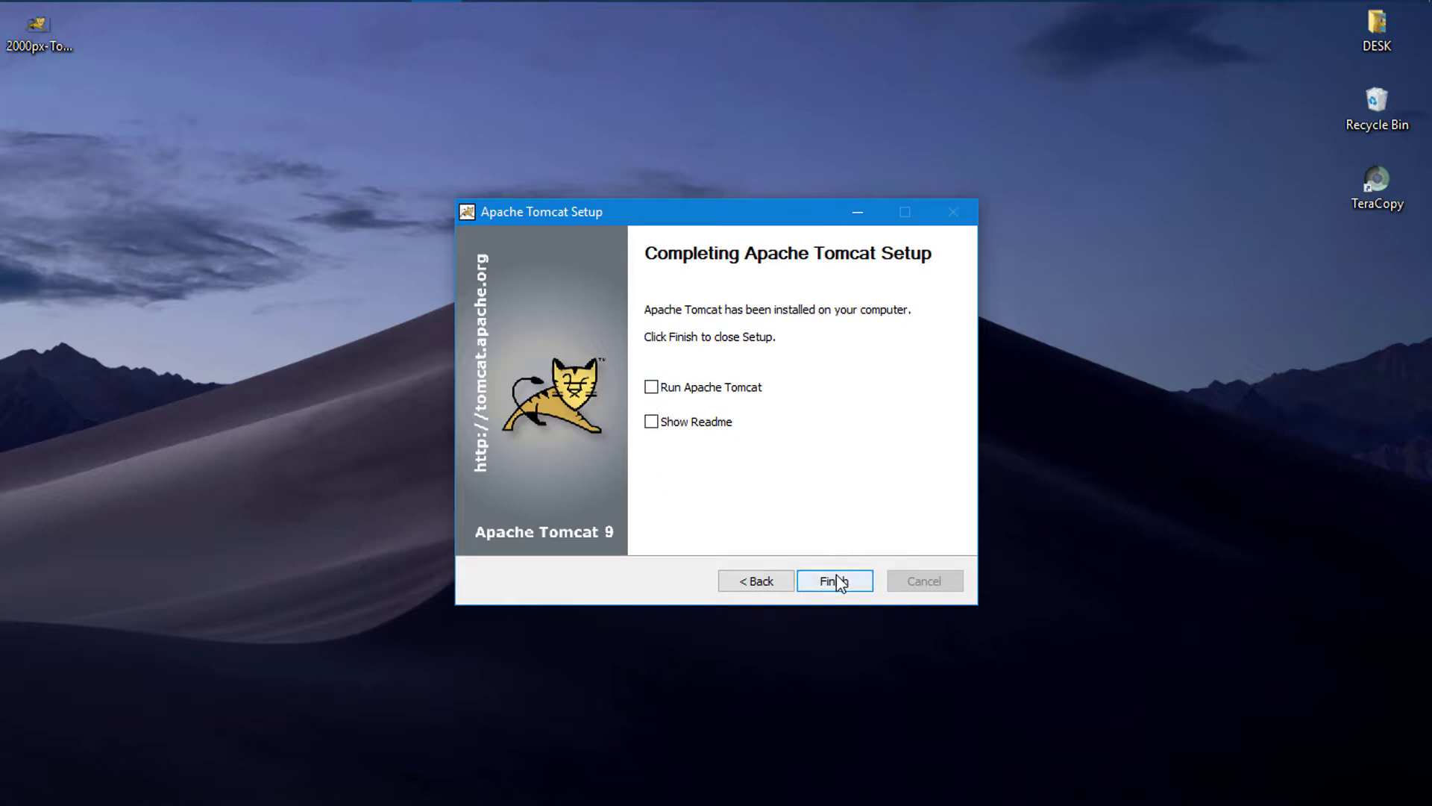
left_click(836, 581)
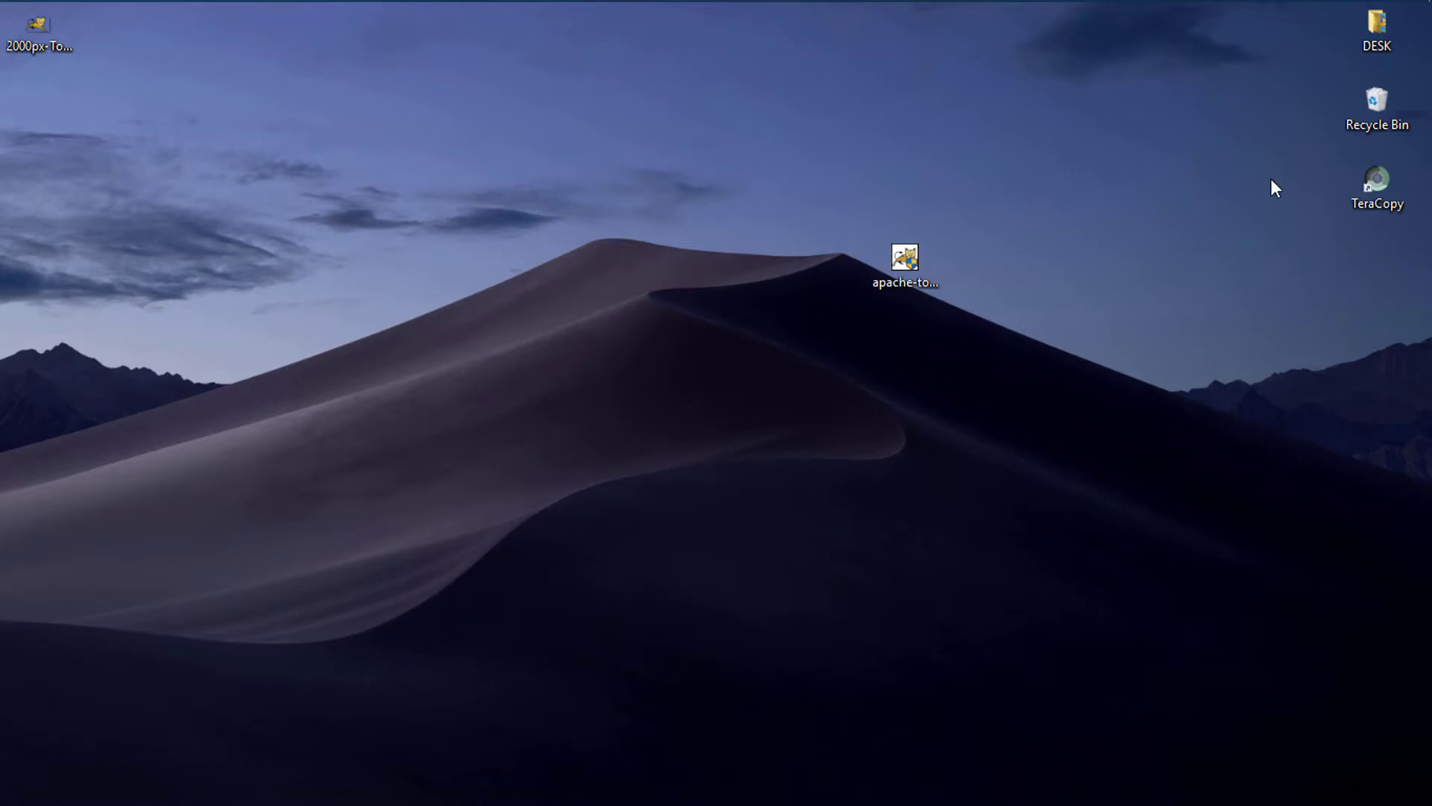
Step: Switch to File Explorer and open the folder C:\Tomcat 9.0\bin
mouse_move(792, 3)
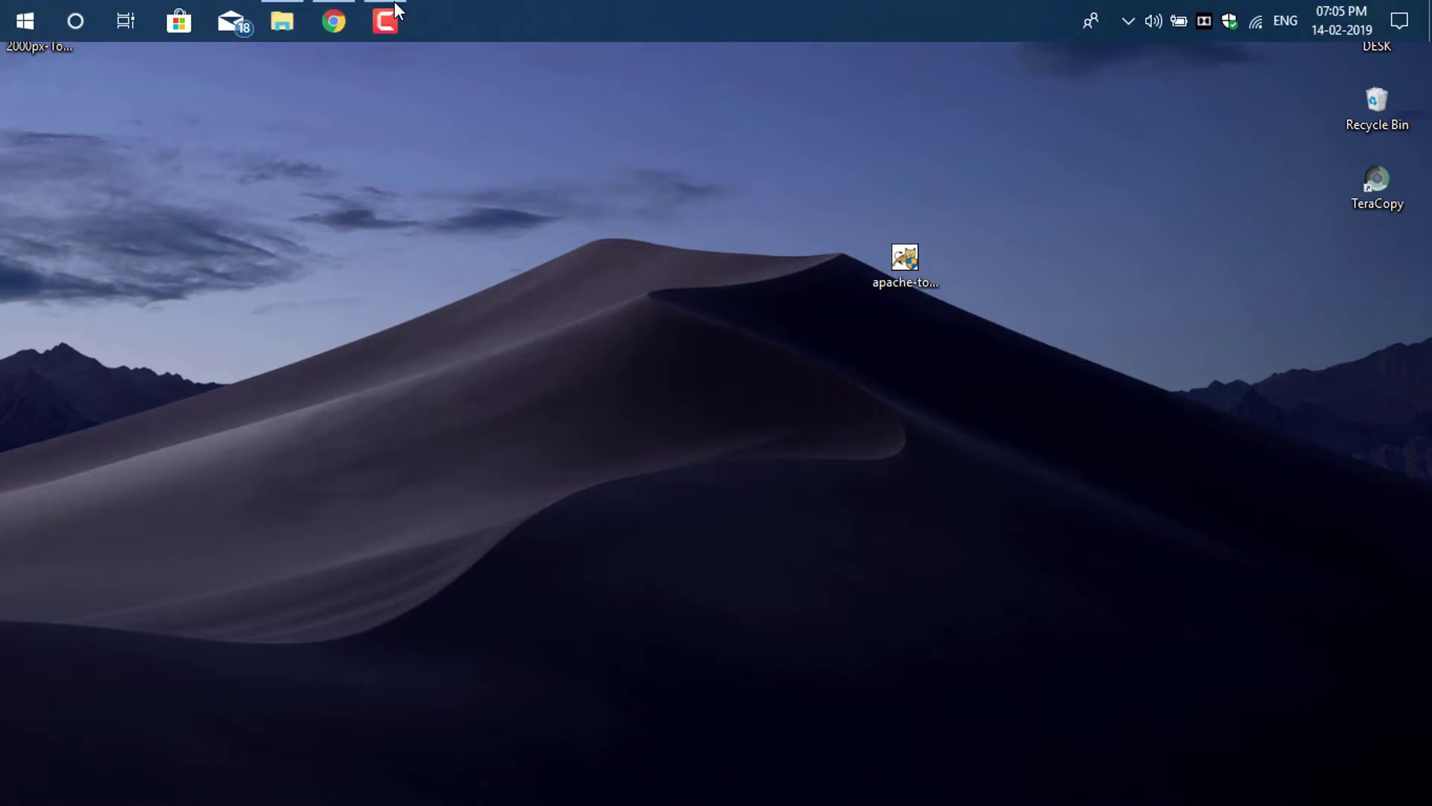
left_click(281, 21)
left_click(72, 182)
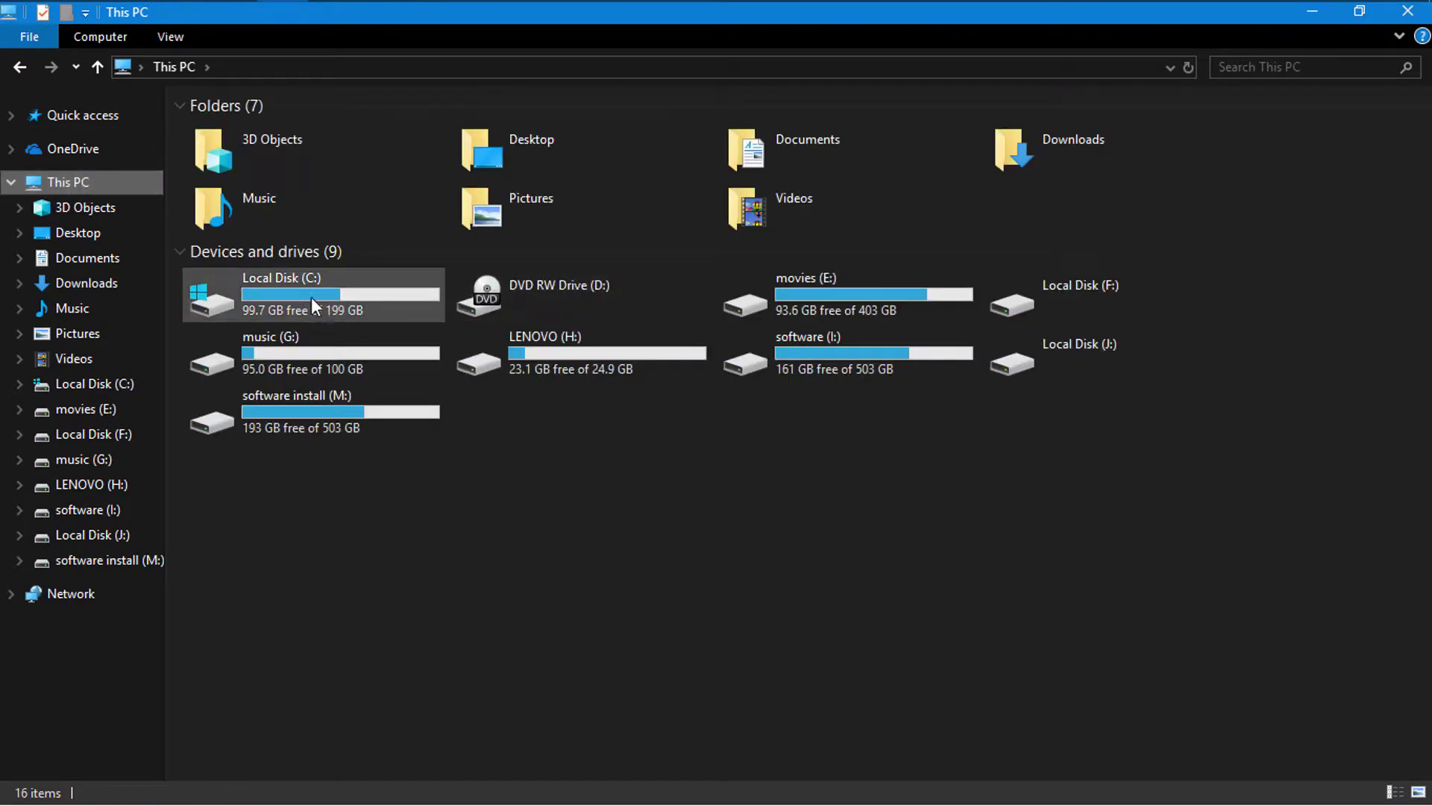
double_click(323, 299)
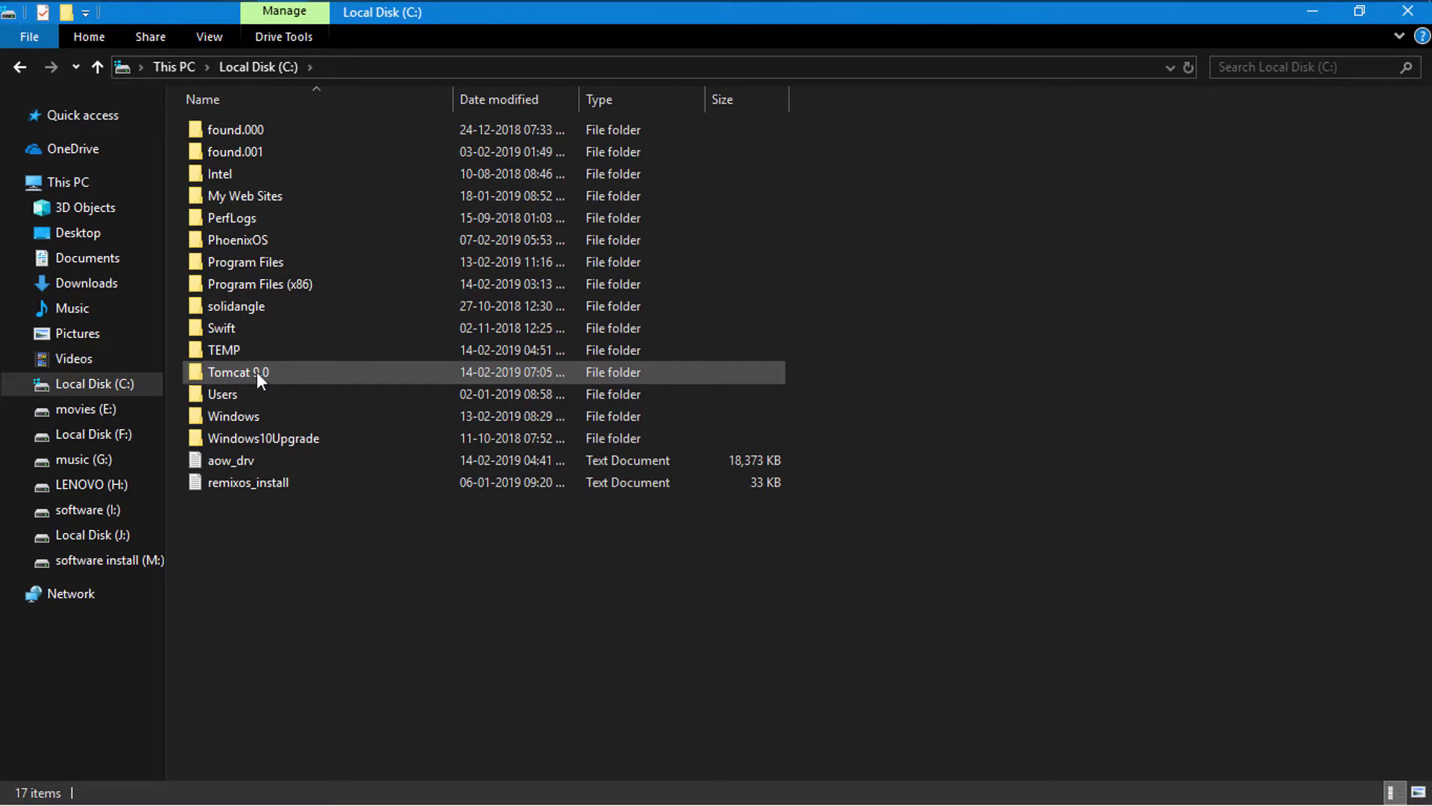
double_click(265, 373)
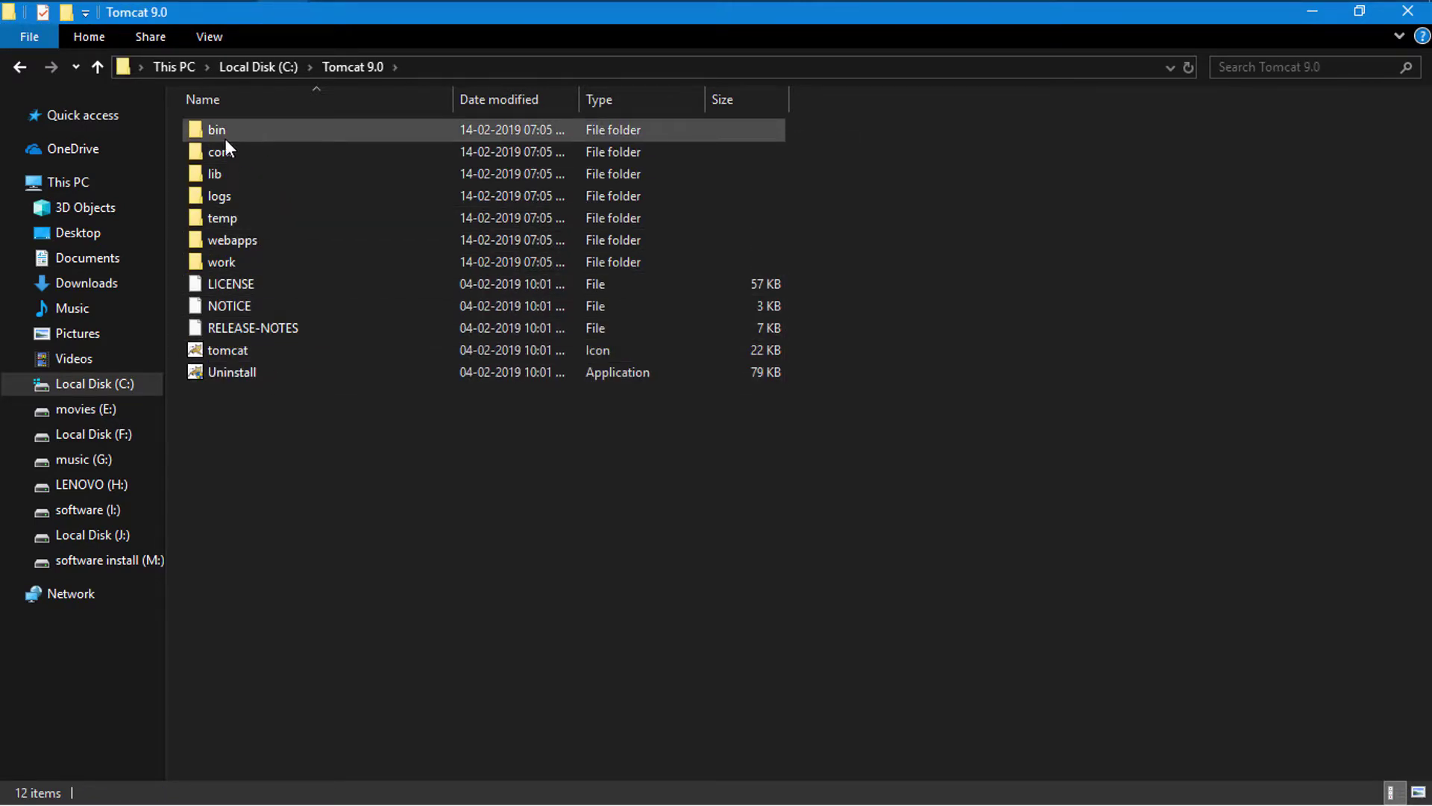
double_click(241, 129)
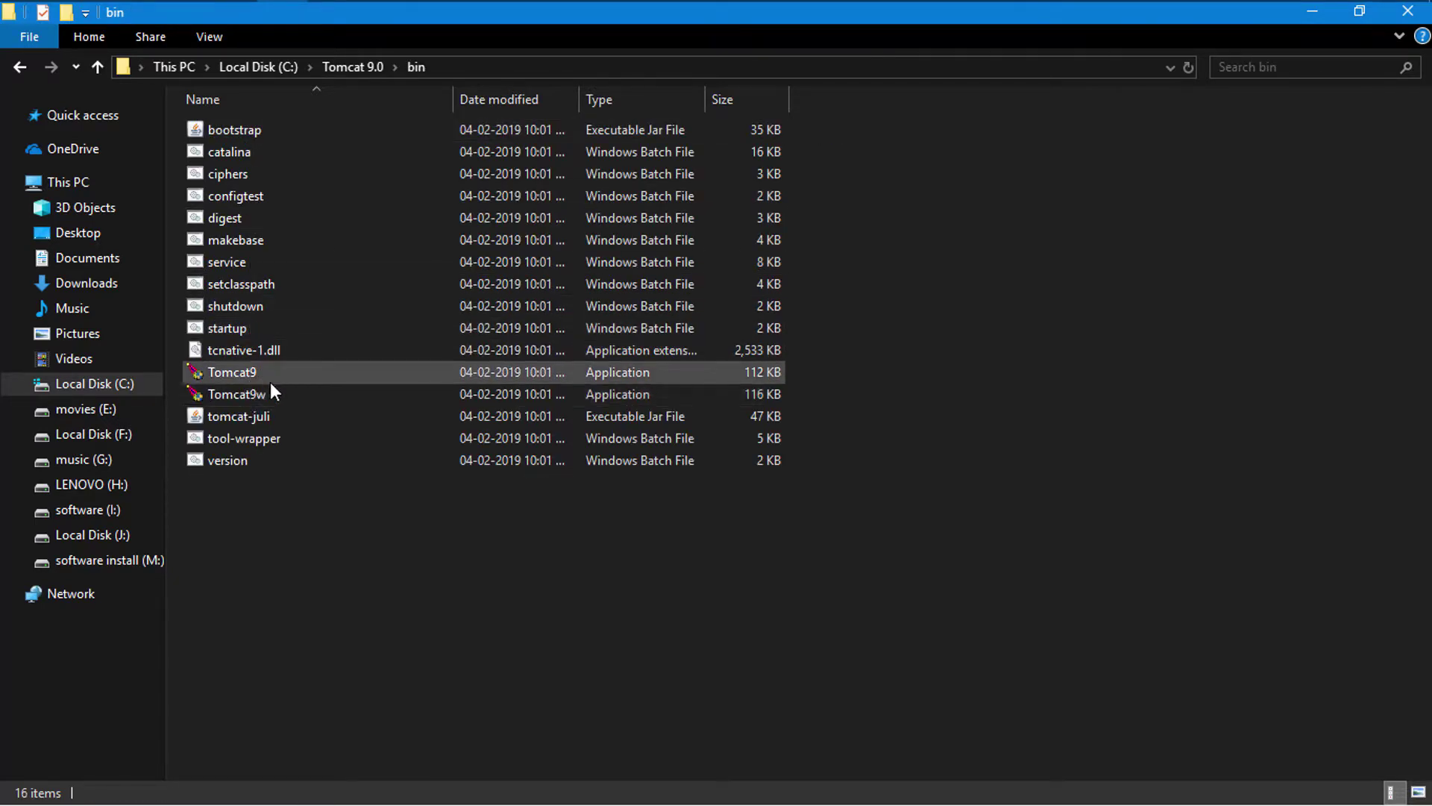
Step: Start the Tomcat9 application, allow its firewall access on public networks, and review the startup log from the beginning
right_click(253, 371)
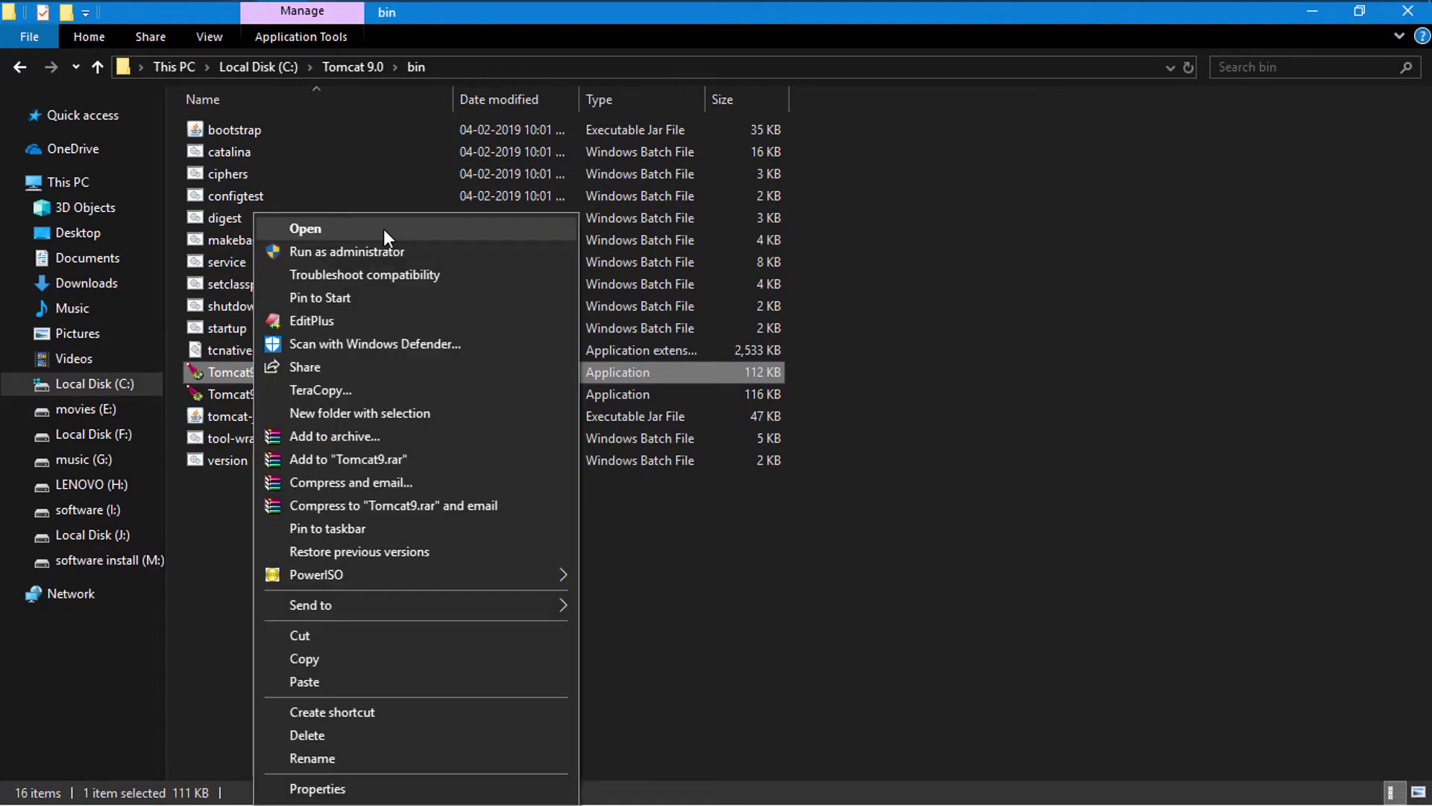
left_click(384, 228)
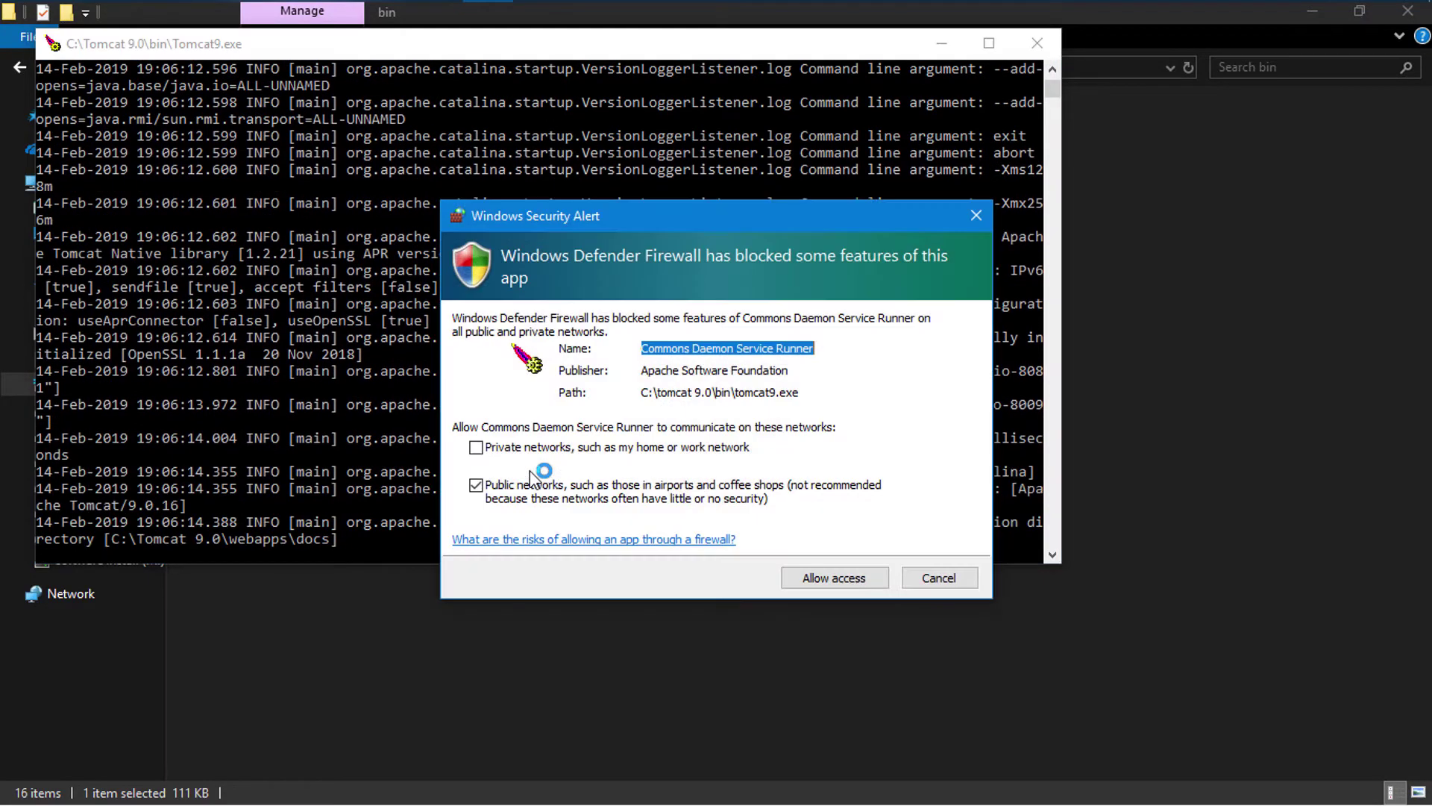
left_click(804, 580)
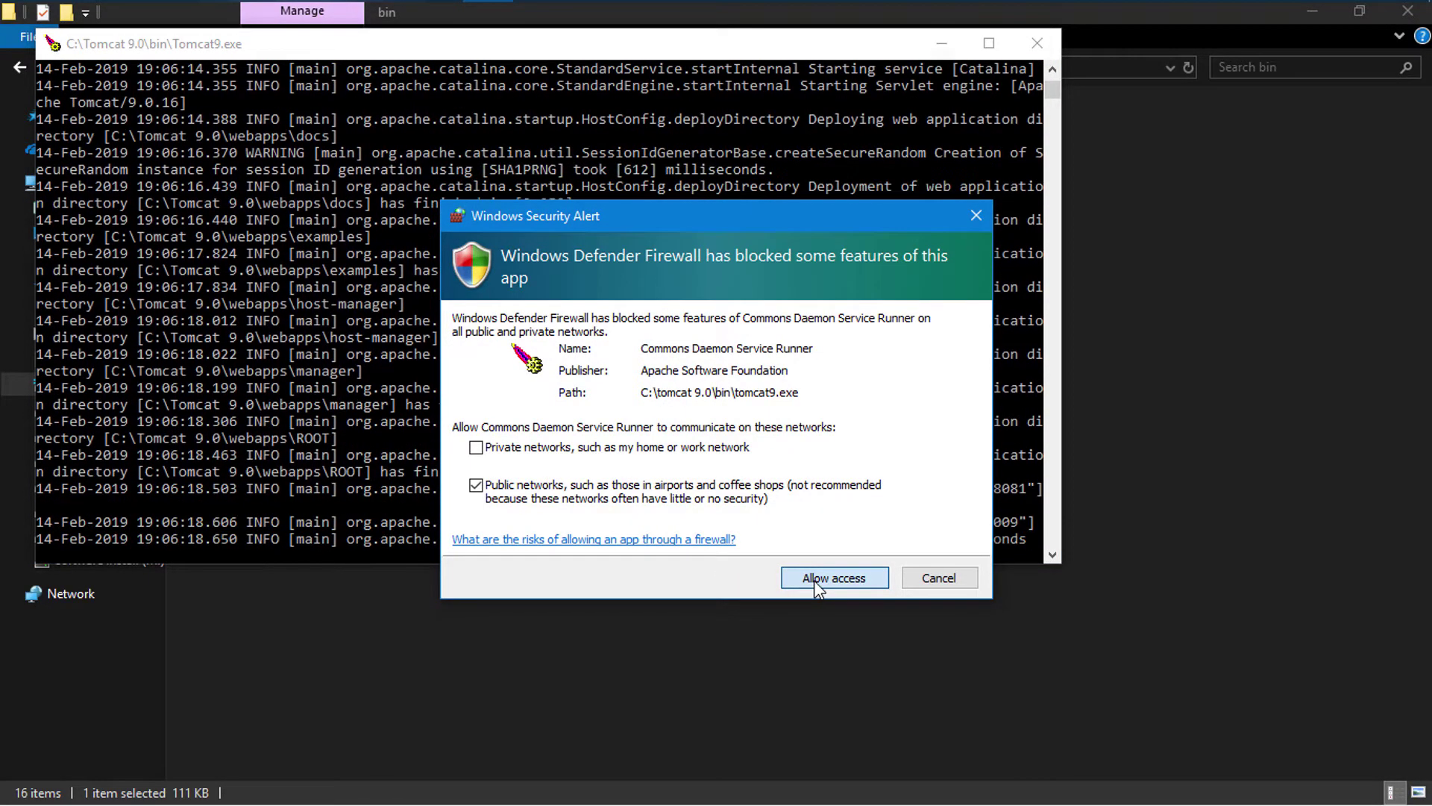
left_click(815, 580)
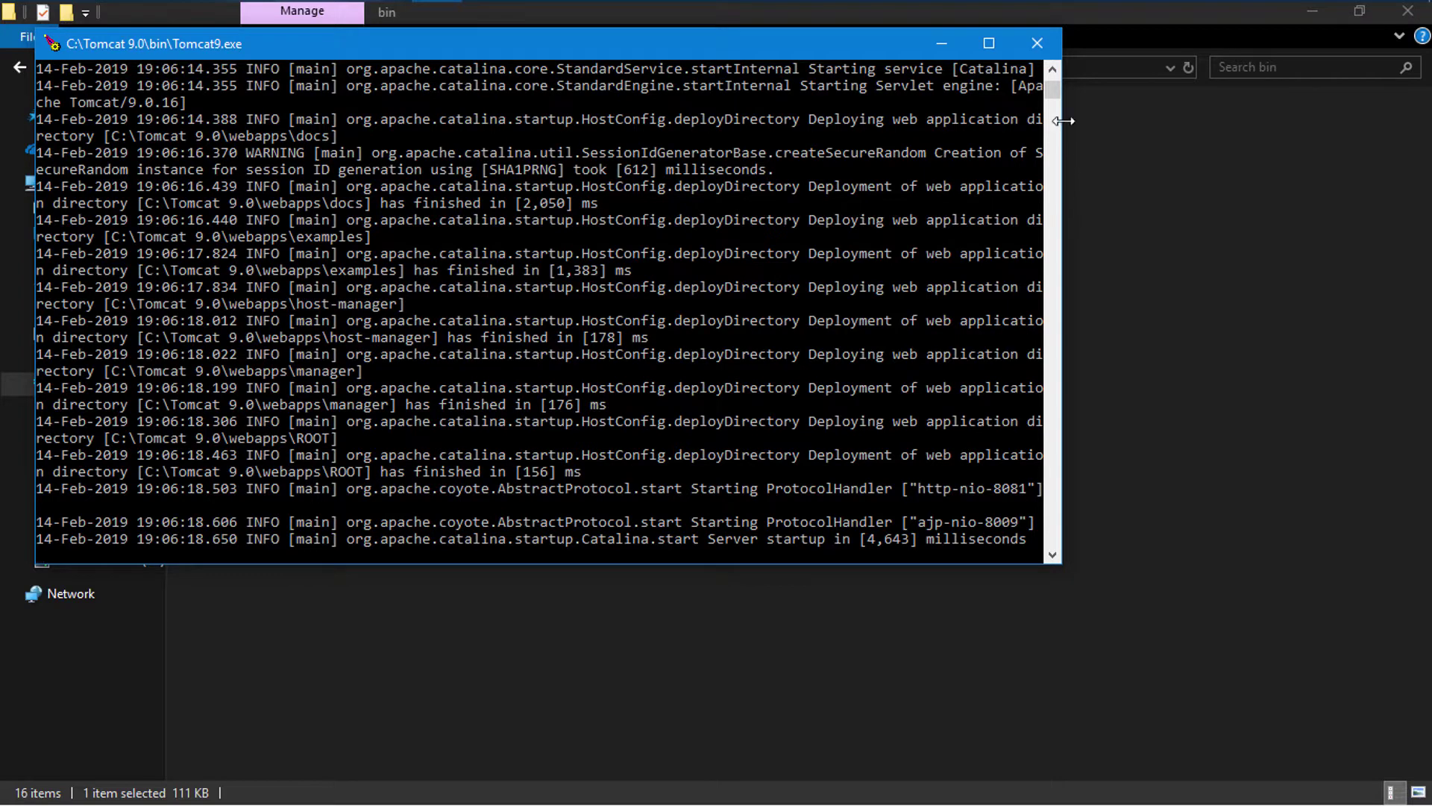
scroll(1054, 95, "down", 10)
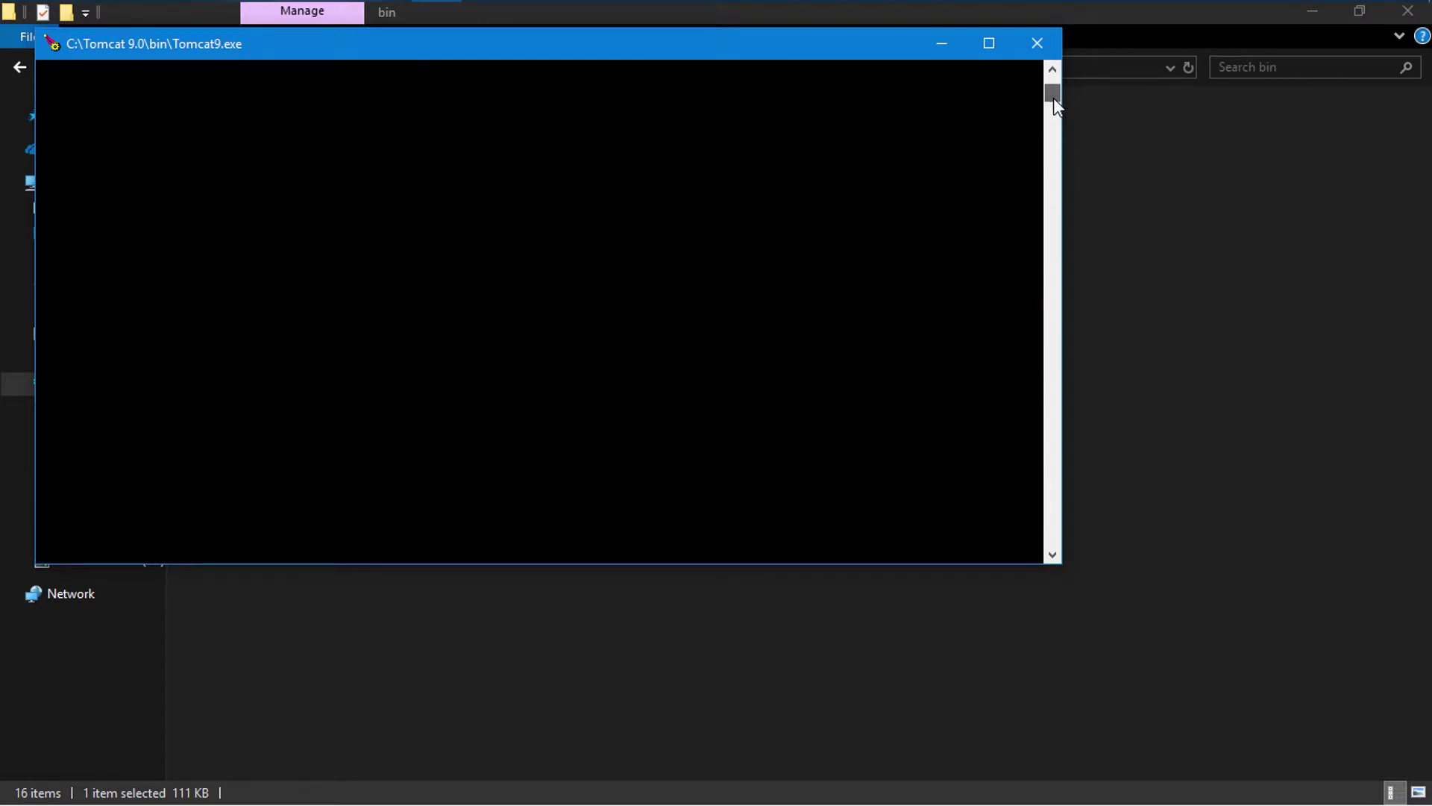
left_click_drag(1053, 97, 1053, 87)
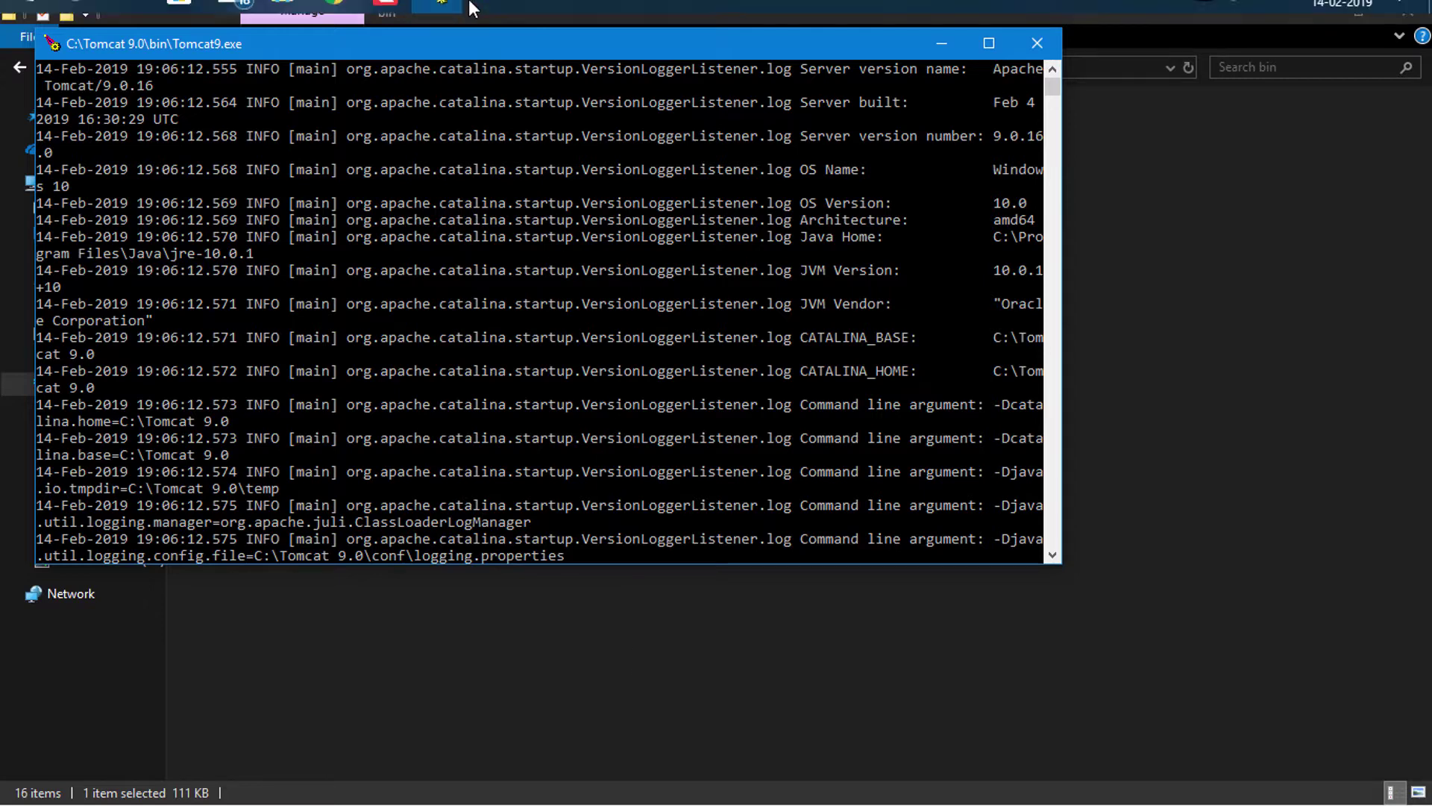
Step: Switch to Chrome and load localhost:8081 in place of the Tomcat download page
left_click(352, 18)
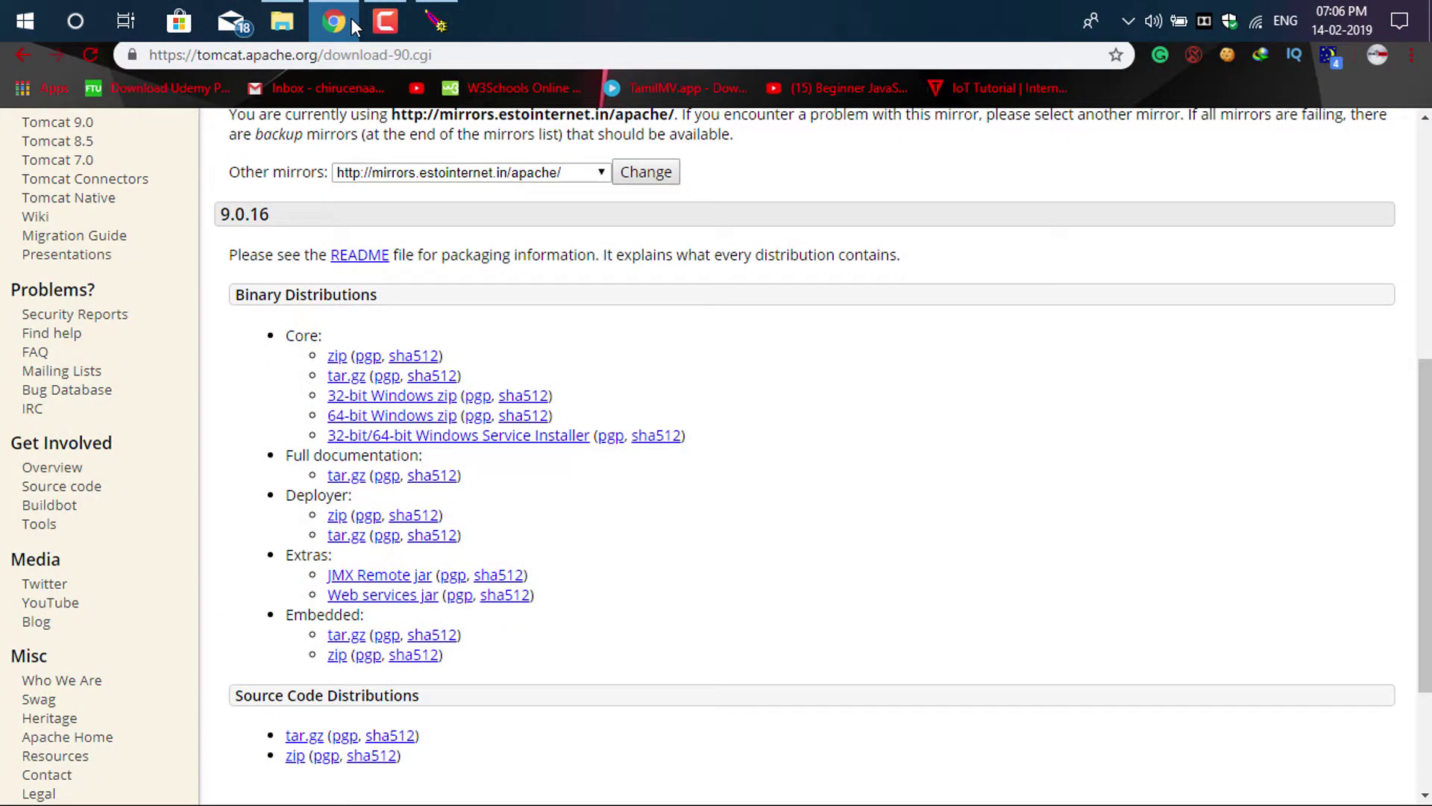
left_click(451, 53)
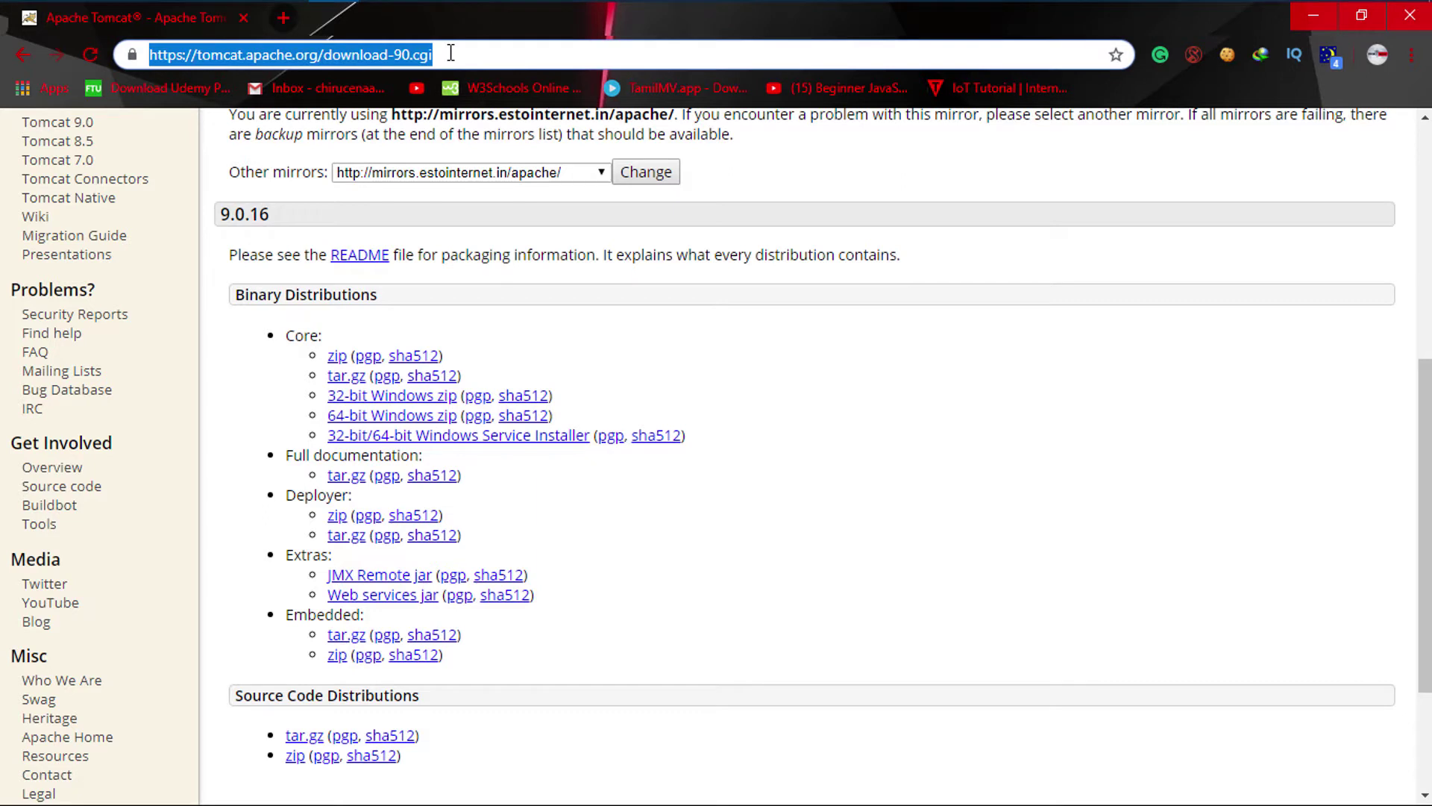
key("BackSpace")
type("local")
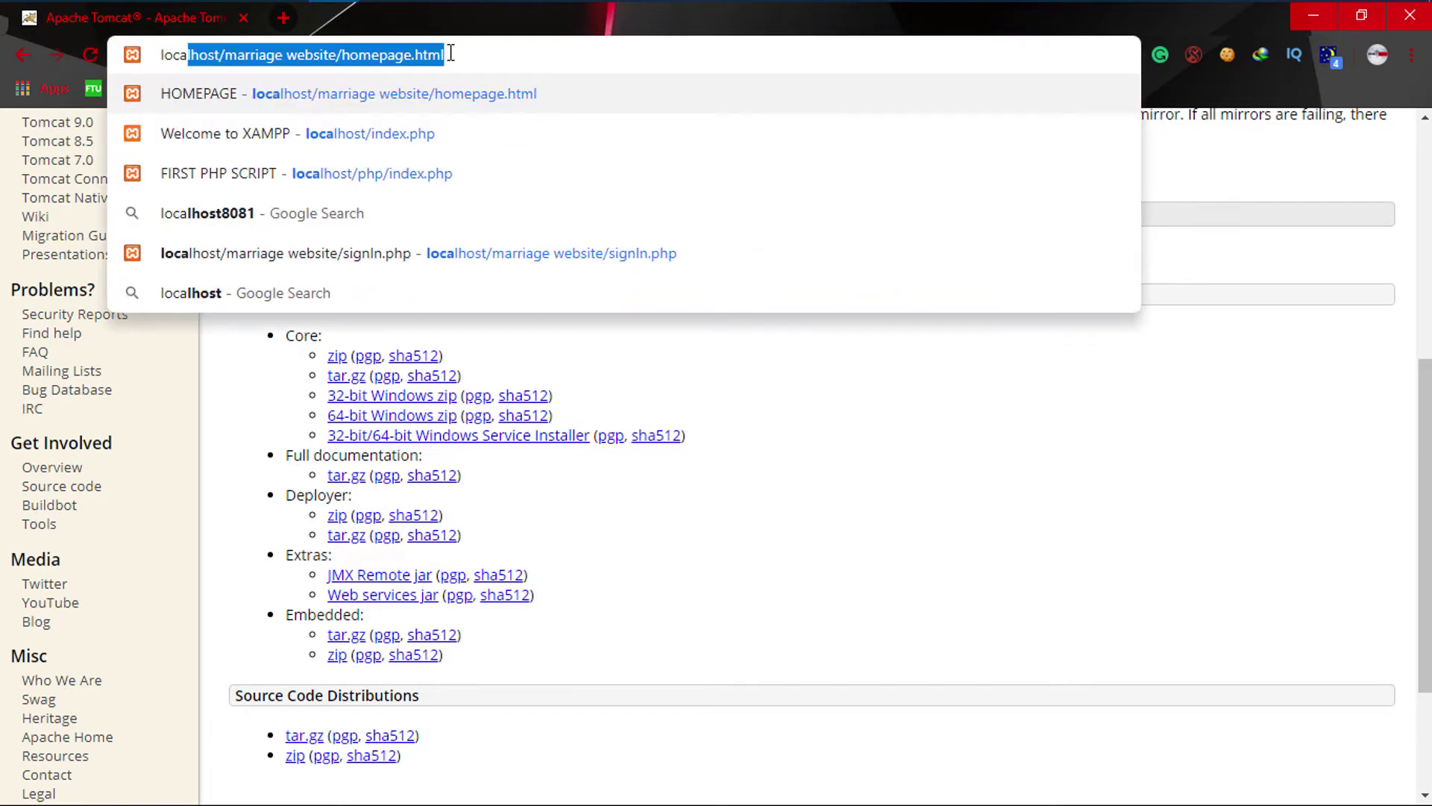
type("hos")
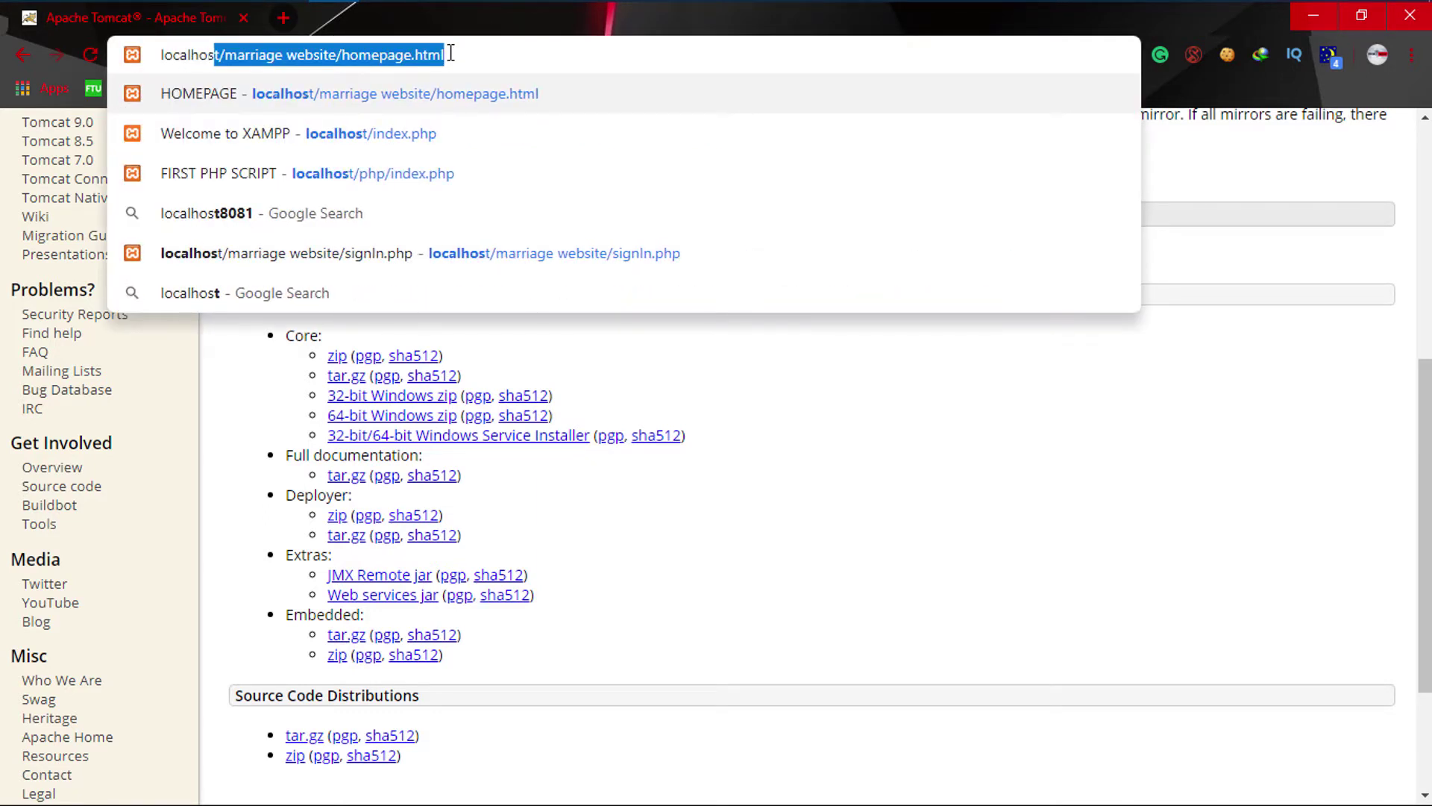
type("t:")
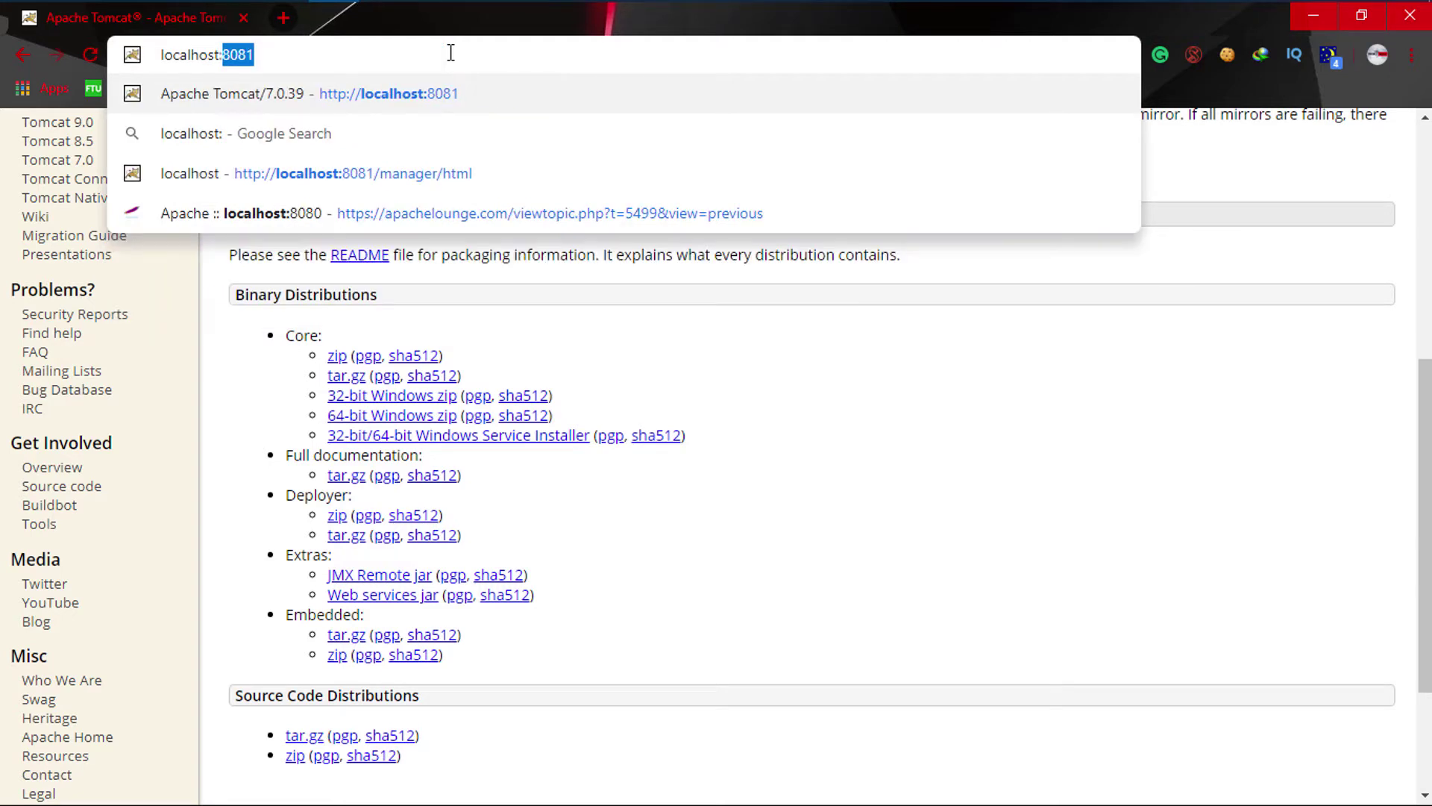
key("Return")
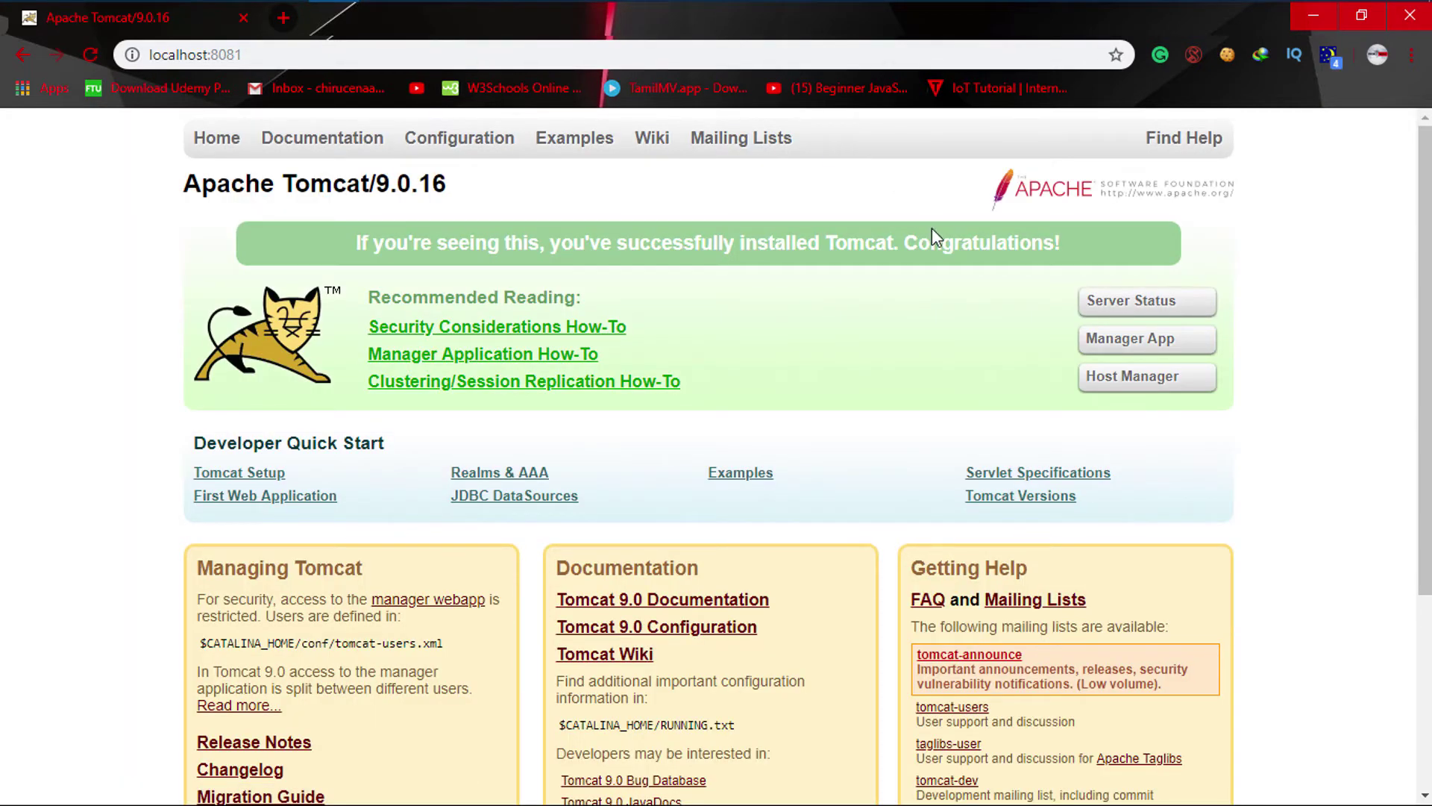
Step: View the Tomcat Manager App page and return to the Tomcat home page
left_click(1150, 344)
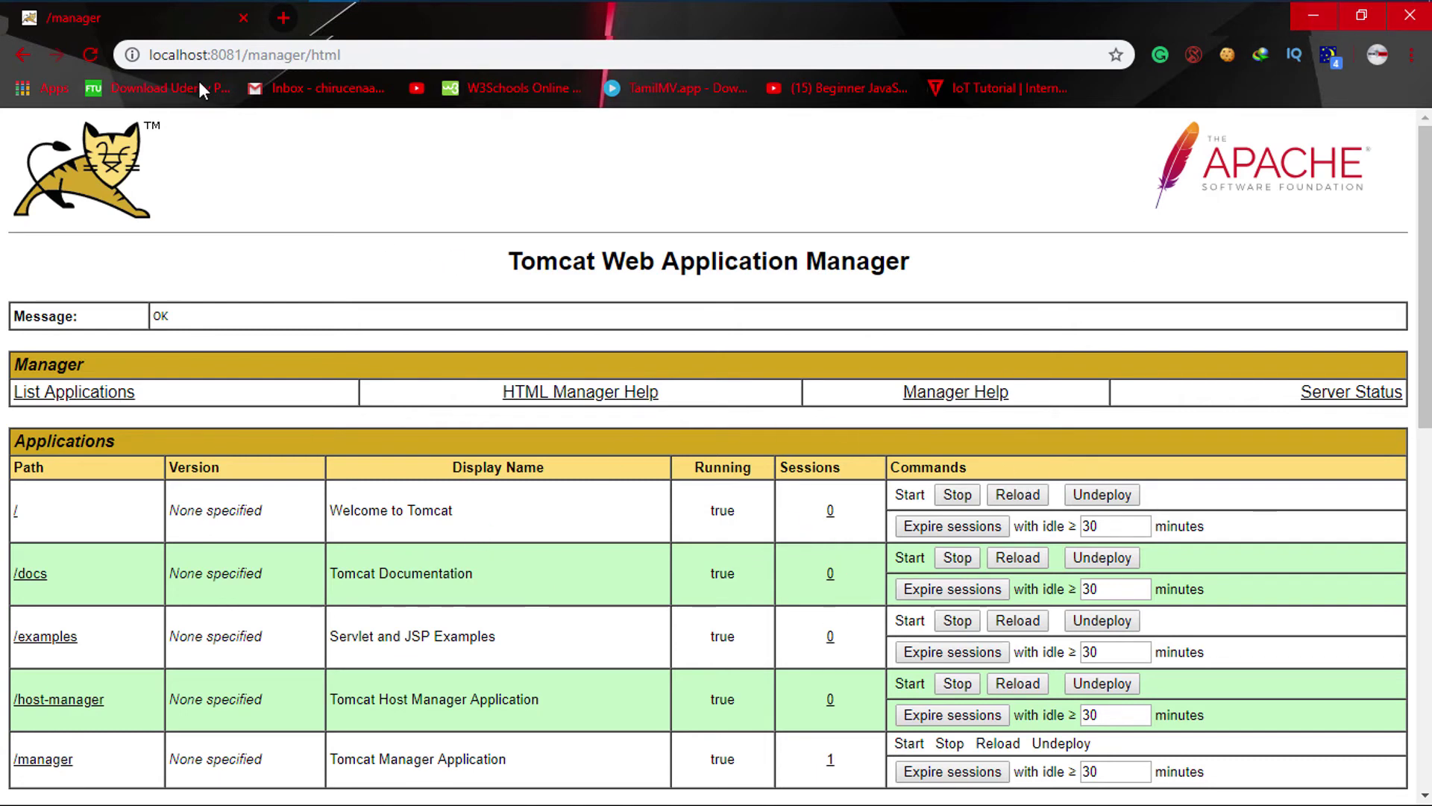
left_click(28, 55)
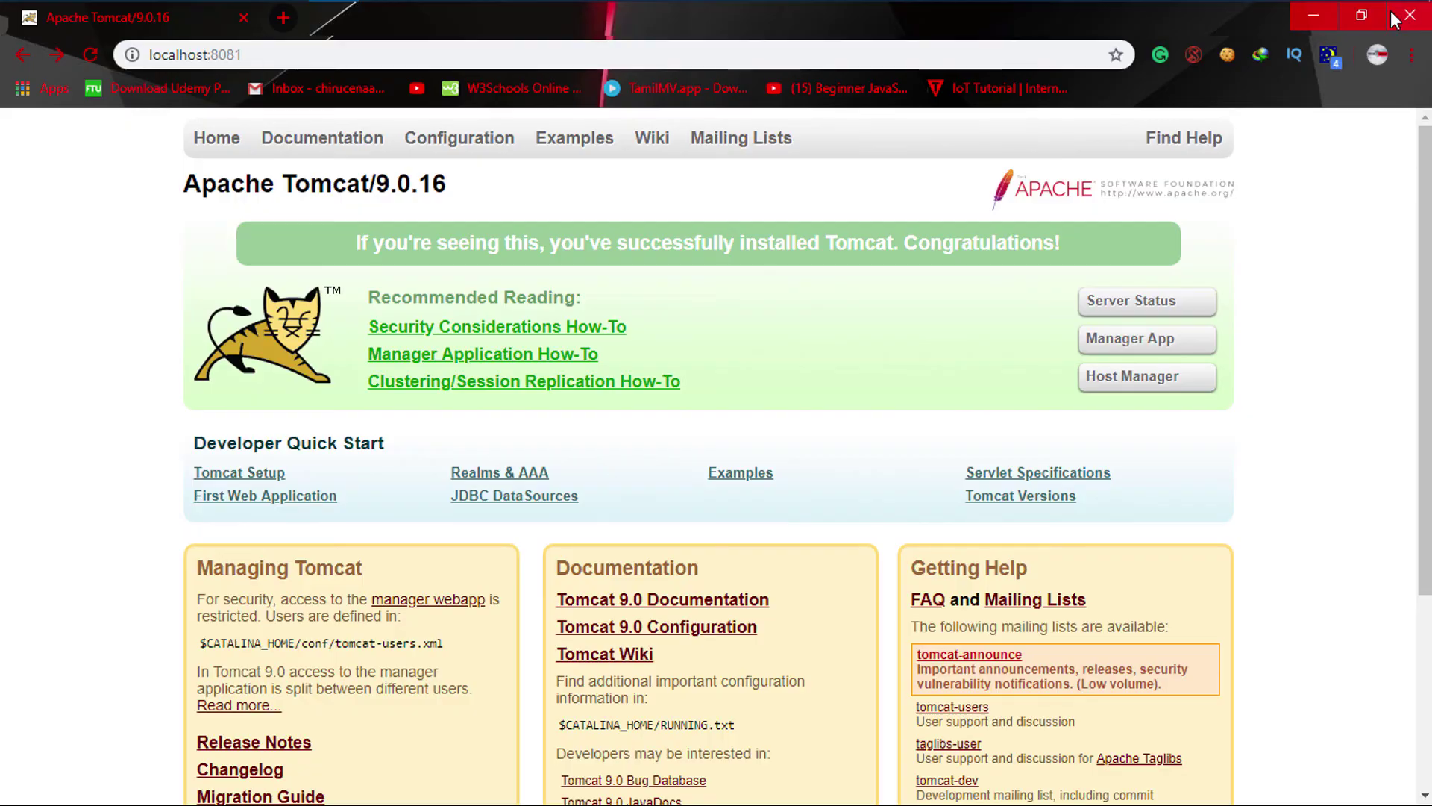
Step: Minimize the browser and shut down the Tomcat server by closing its Tomcat9.exe console window
left_click(1313, 15)
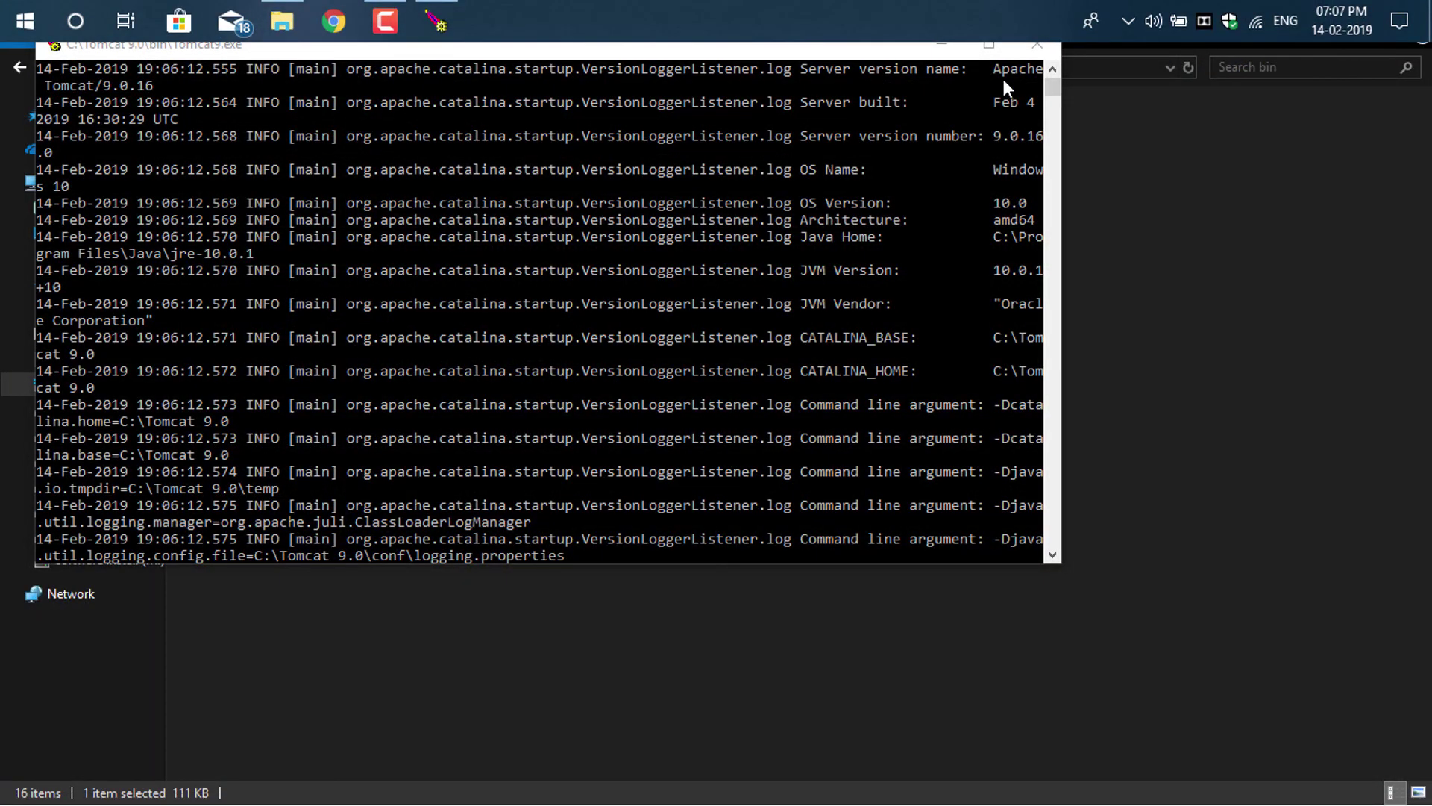
left_click(1043, 52)
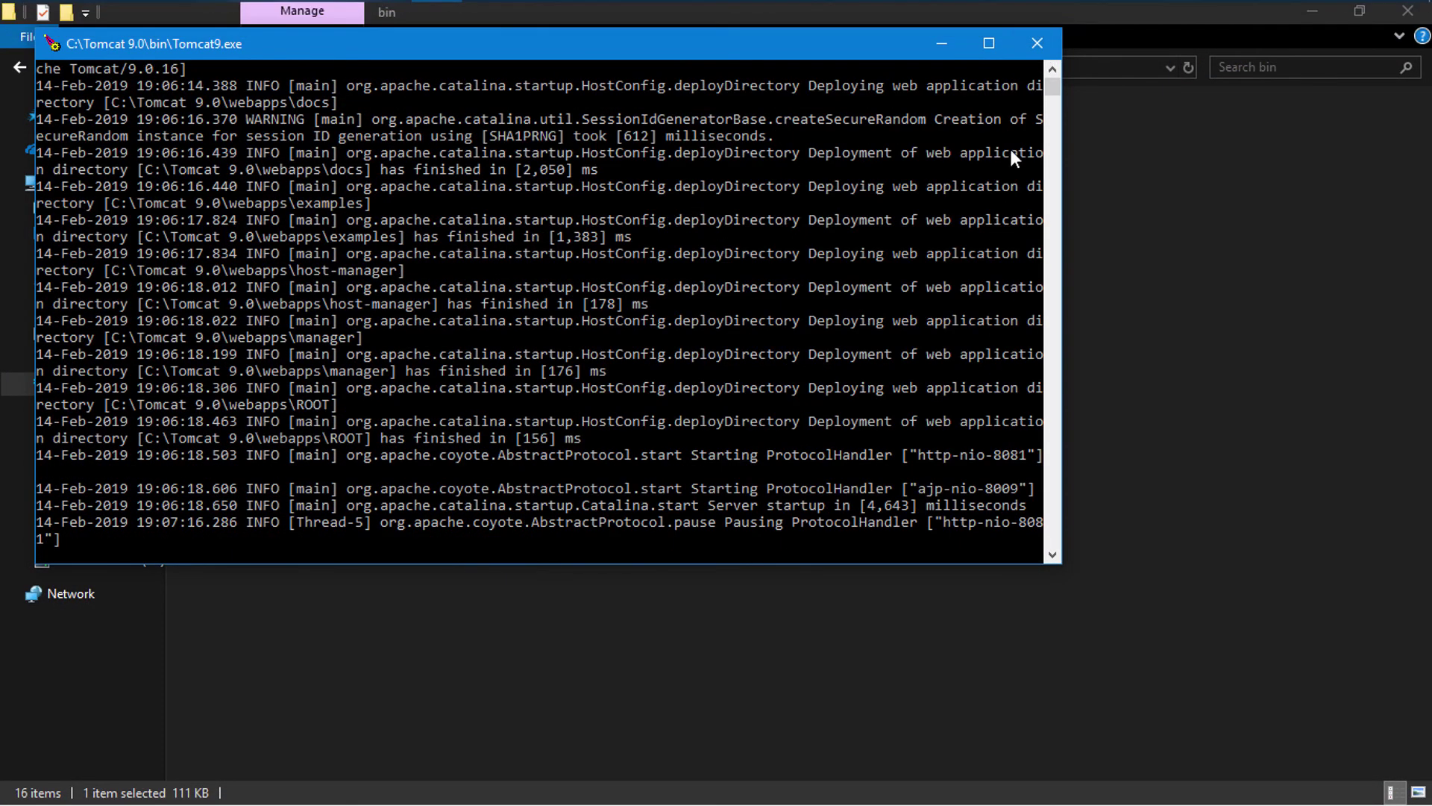